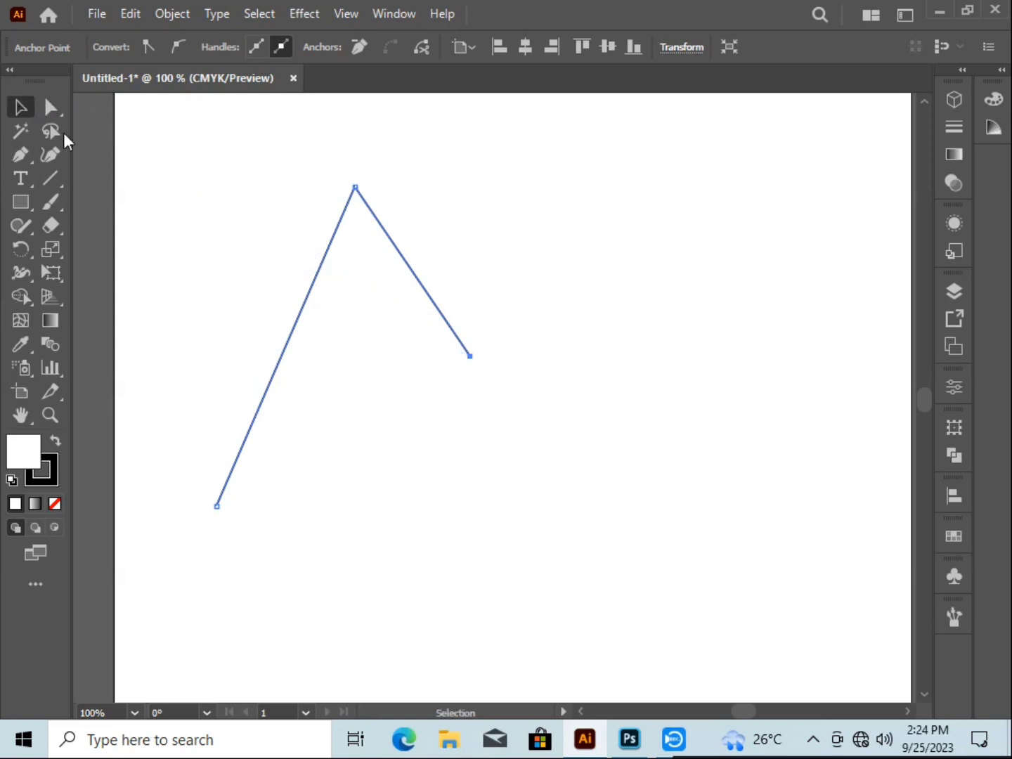
Set the stroke weight of the open two-segment peak path to 30 pt.
{"action": "left_click", "coordinate": [233, 43]}
{"action": "left_click", "coordinate": [233, 43]}
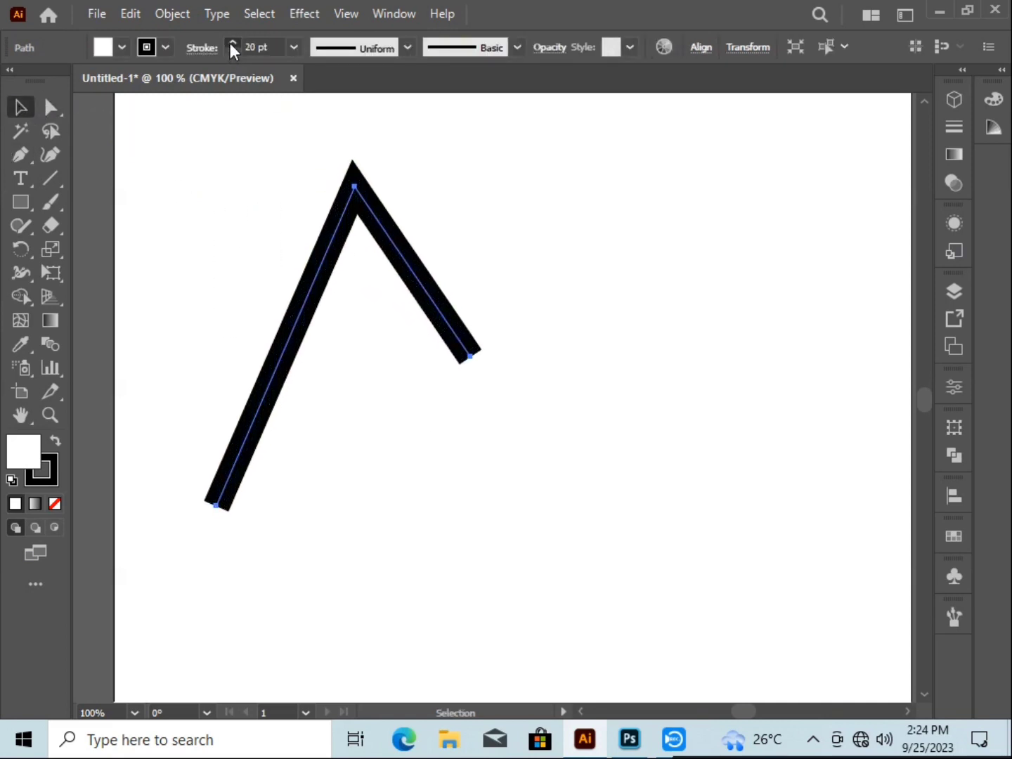
{"action": "left_click", "coordinate": [233, 44]}
{"action": "left_click", "coordinate": [233, 43]}
{"action": "left_click", "coordinate": [269, 230]}
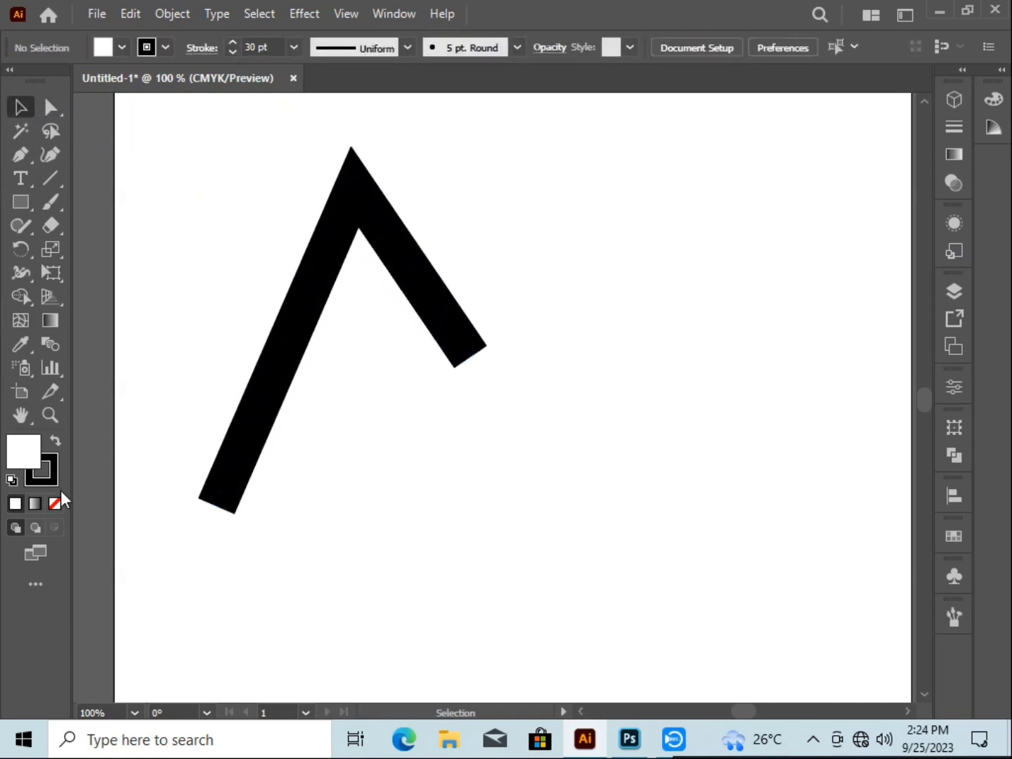
Expand the thick peak path's fill and stroke into an outlined shape.
{"action": "left_click", "coordinate": [224, 407]}
{"action": "left_click", "coordinate": [173, 13]}
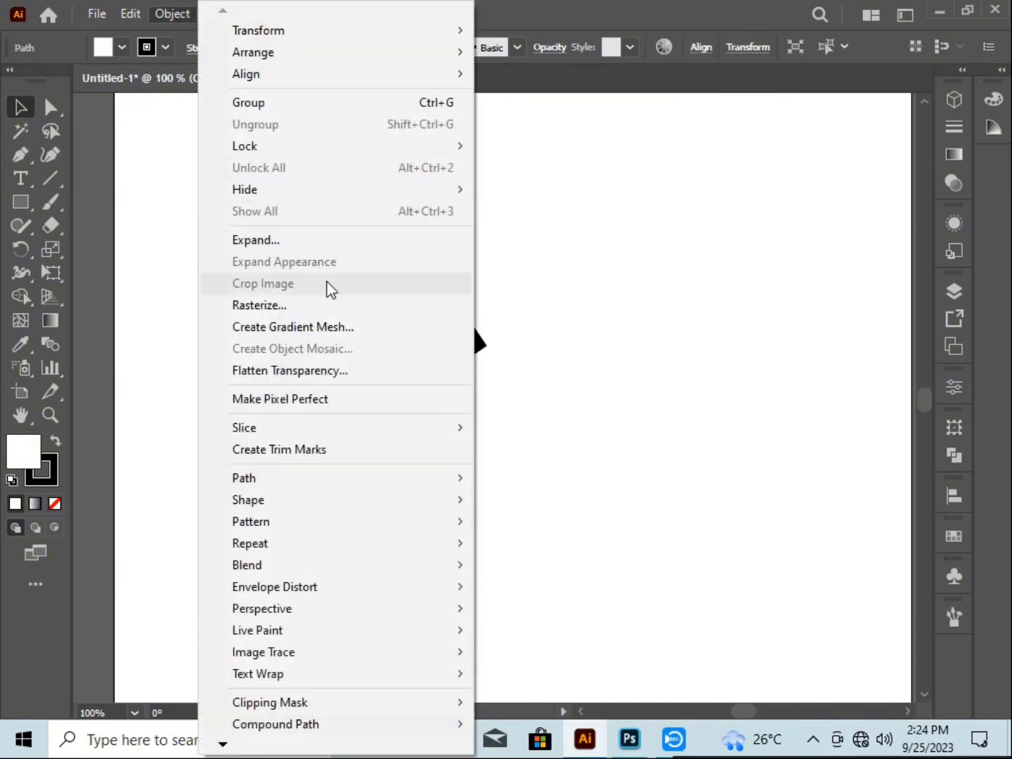
{"action": "left_click", "coordinate": [316, 242]}
{"action": "left_click", "coordinate": [452, 480]}
{"action": "left_click", "coordinate": [408, 416]}
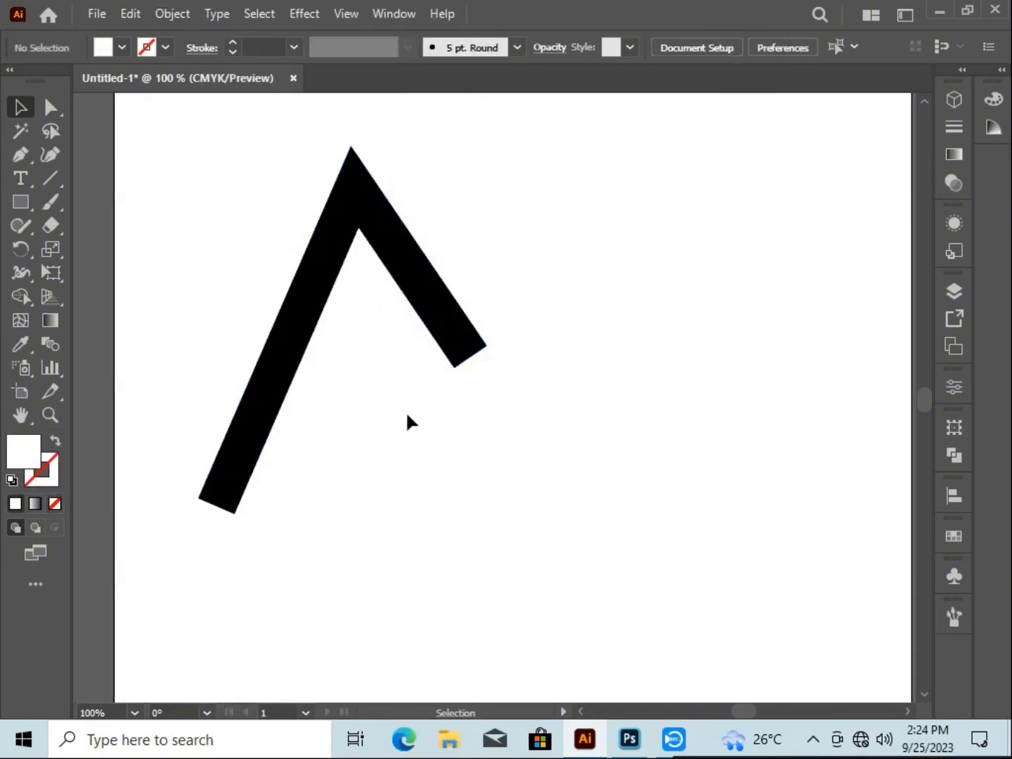
{"action": "left_click_drag", "start_coordinate": [478, 453], "coordinate": [478, 455]}
Reshape the peak's two feet into slanted ends by moving their outer corner points with Direct Selection.
{"action": "left_click", "coordinate": [50, 110]}
{"action": "left_click", "coordinate": [512, 344]}
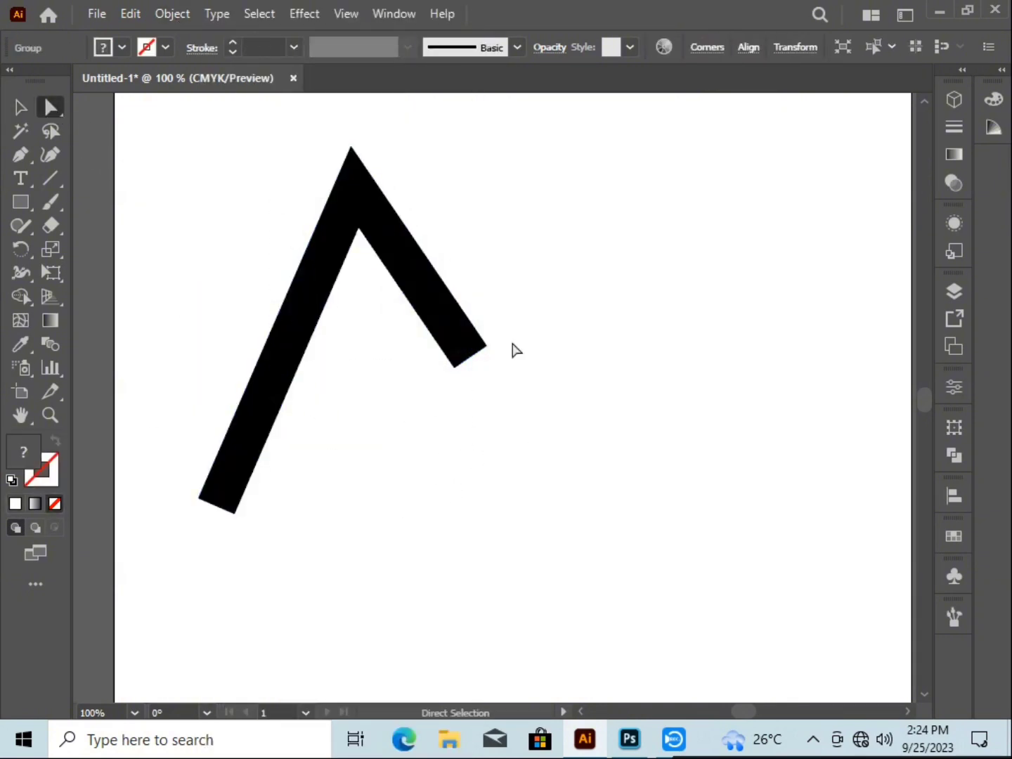
{"action": "left_click_drag", "start_coordinate": [490, 274], "coordinate": [501, 367]}
{"action": "left_click", "coordinate": [430, 433]}
{"action": "left_click_drag", "start_coordinate": [173, 481], "coordinate": [190, 540]}
{"action": "left_click", "coordinate": [396, 490]}
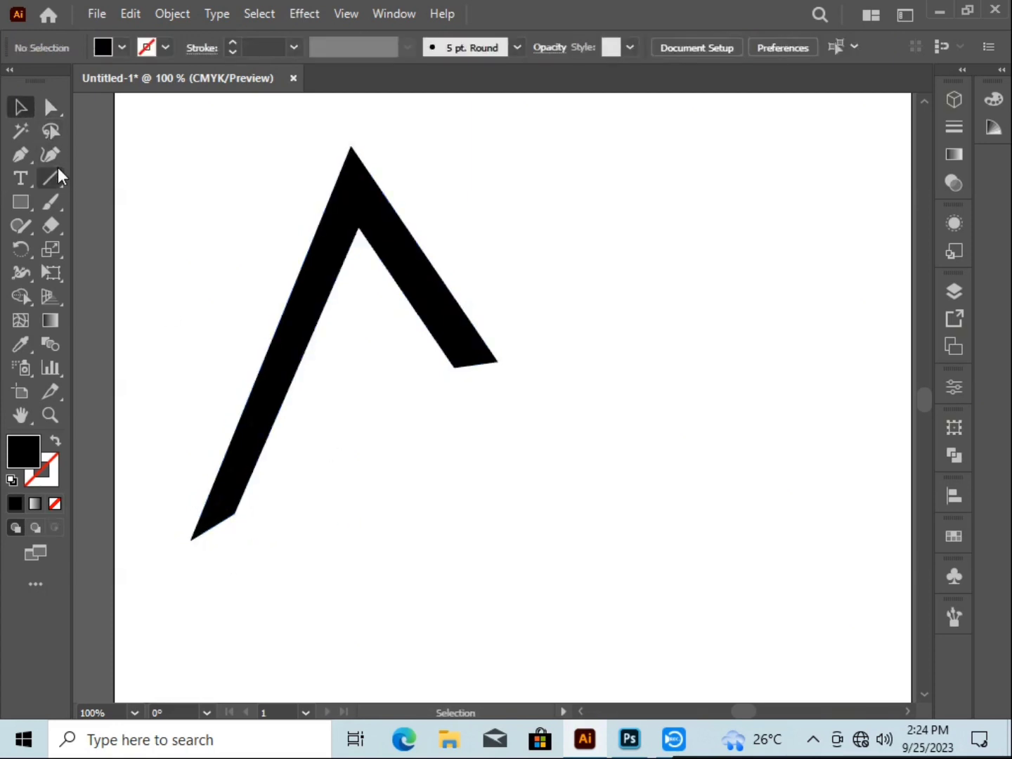
Draw a closed rectangle below and to the right of the peak with the Pen tool, and swap its fill and stroke.
{"action": "left_click", "coordinate": [758, 470]}
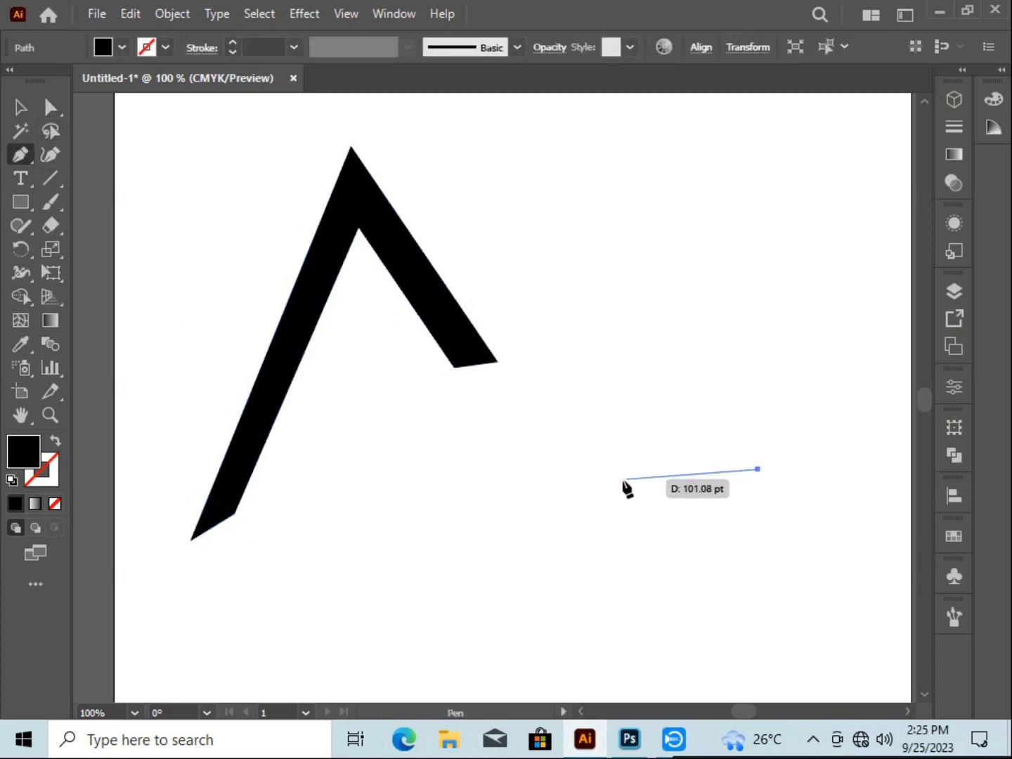
{"action": "left_click", "coordinate": [550, 469]}
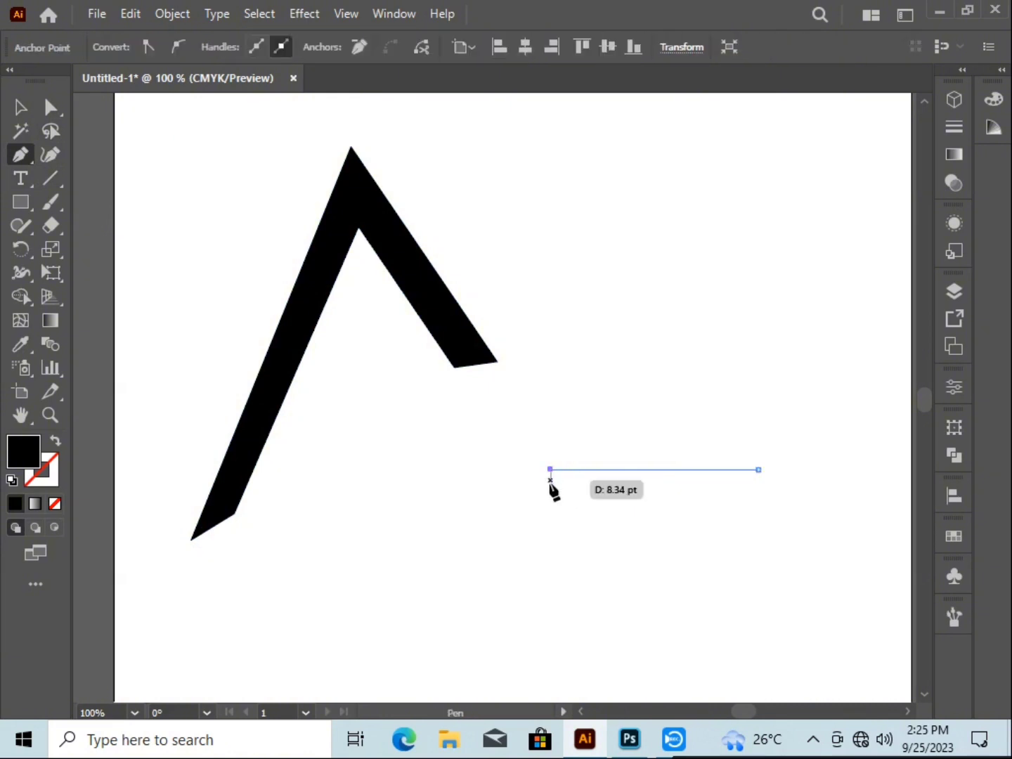
{"action": "left_click", "coordinate": [550, 566]}
{"action": "left_click", "coordinate": [758, 565]}
{"action": "left_click", "coordinate": [757, 469]}
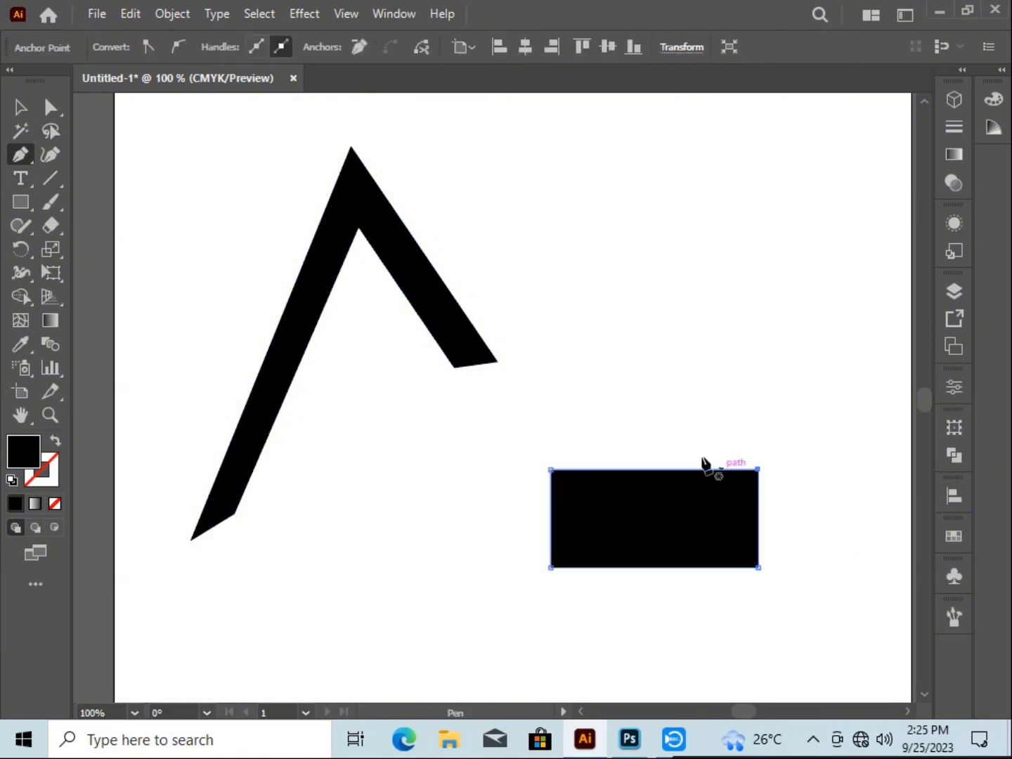
{"action": "left_click", "coordinate": [55, 441]}
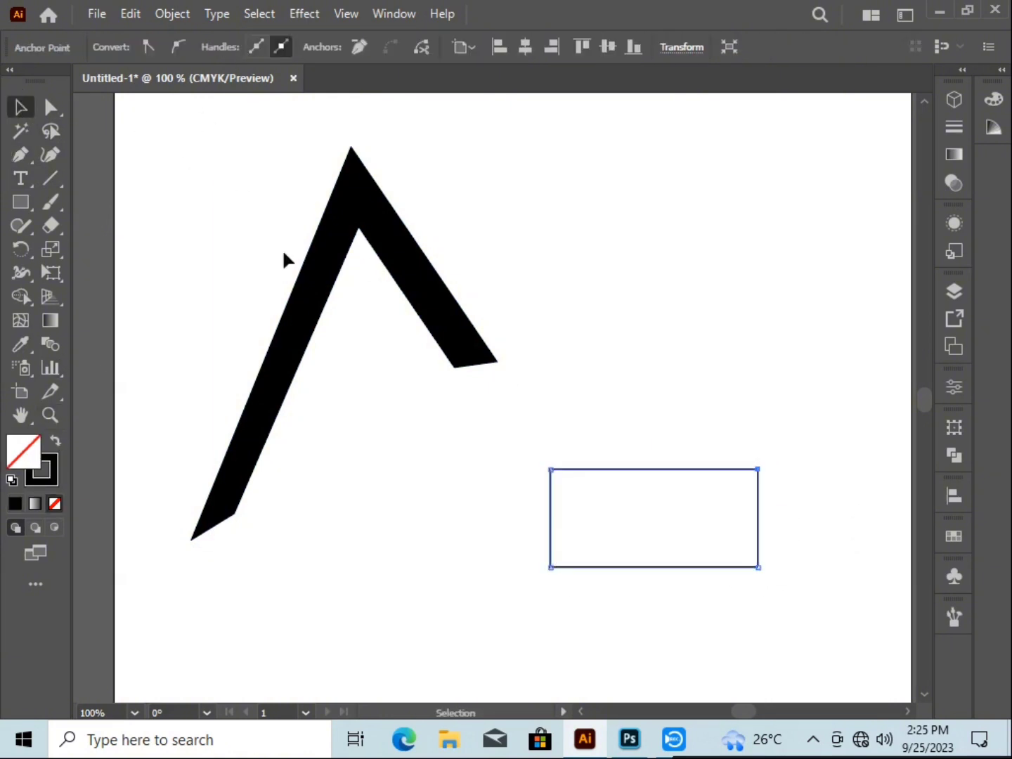
Set the rectangle's stroke weight to 27 pt.
{"action": "left_click_drag", "start_coordinate": [743, 422], "coordinate": [740, 570]}
{"action": "left_click_drag", "start_coordinate": [718, 402], "coordinate": [786, 604]}
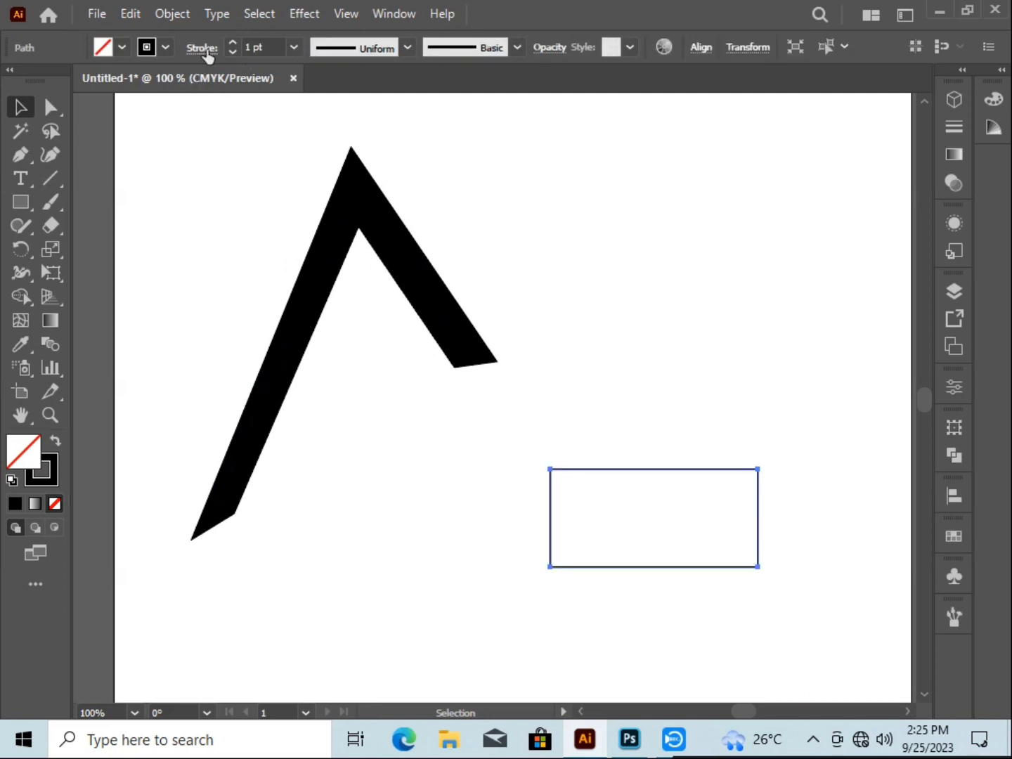
{"action": "left_click", "coordinate": [233, 42]}
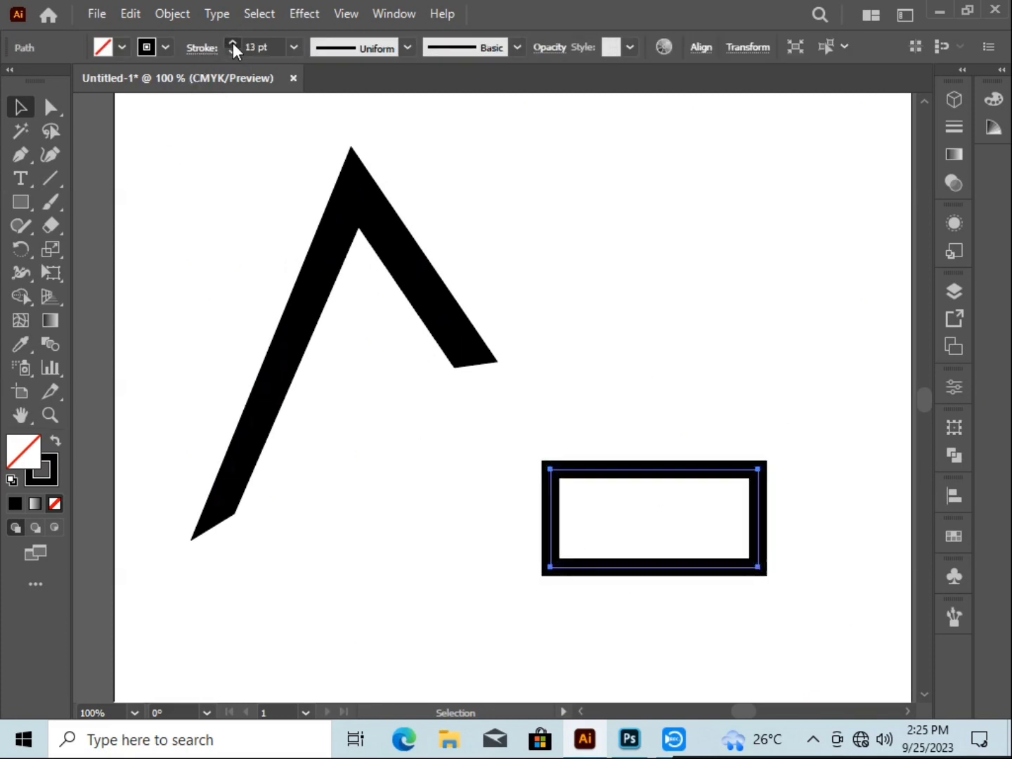
{"action": "left_click", "coordinate": [662, 235]}
Delete the rectangle's right edge and fully round its two left corners with Direct Selection.
{"action": "left_click", "coordinate": [50, 107]}
{"action": "left_click", "coordinate": [756, 524]}
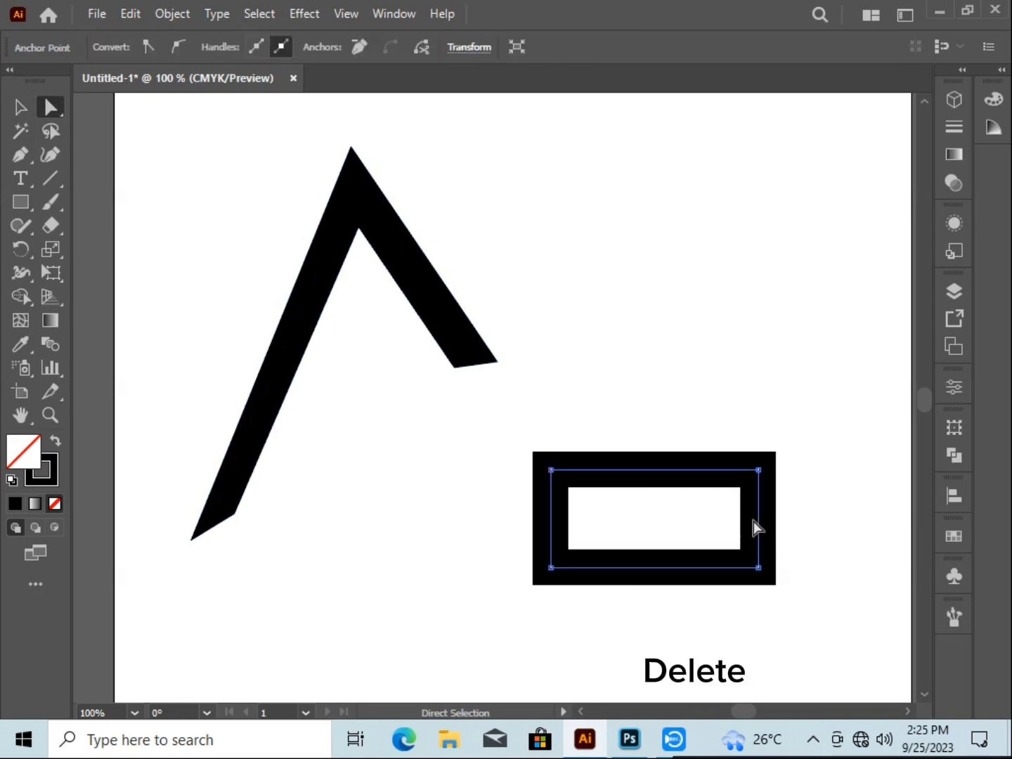
{"action": "key", "text": "Delete"}
{"action": "left_click_drag", "start_coordinate": [565, 492], "coordinate": [806, 555]}
Move the rounded open shape up beside the peak and place a duplicate of it directly below.
{"action": "key", "text": "v"}
{"action": "left_click_drag", "start_coordinate": [640, 471], "coordinate": [591, 185]}
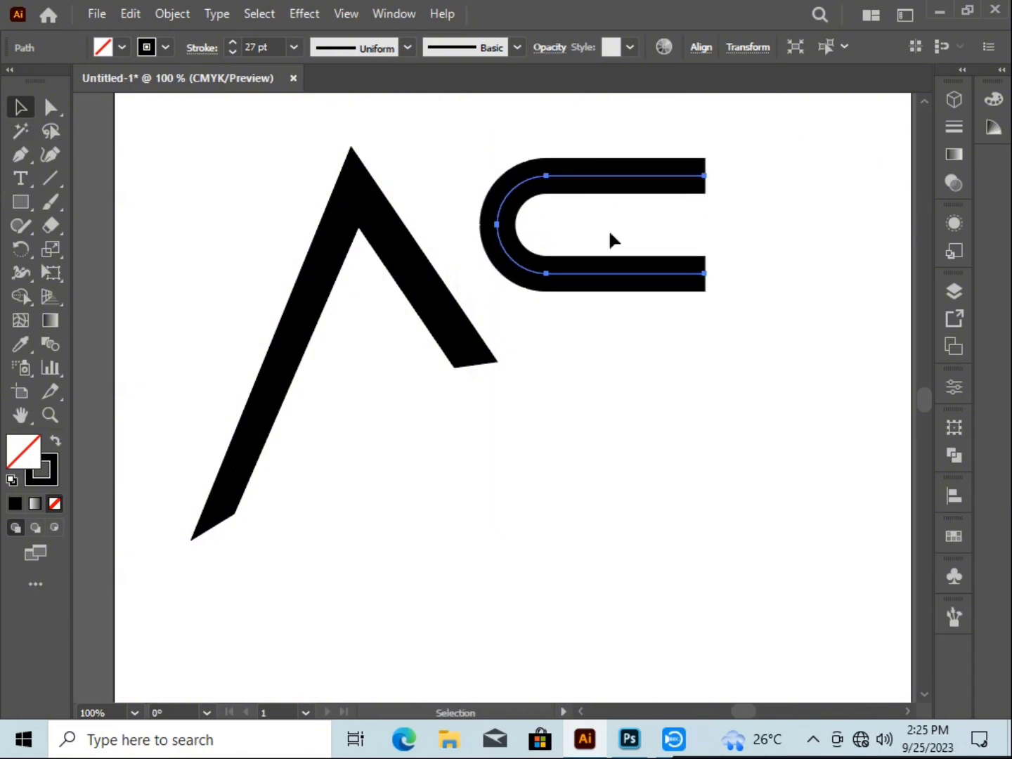
{"action": "left_click", "coordinate": [130, 13]}
{"action": "left_click", "coordinate": [163, 108]}
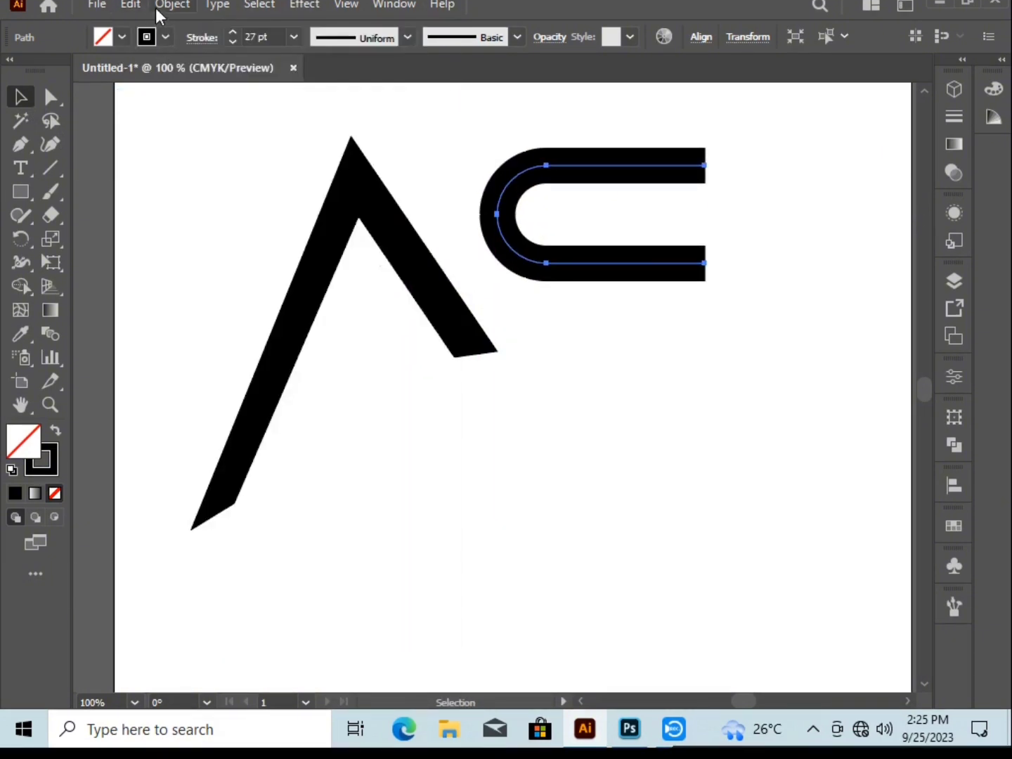
{"action": "left_click", "coordinate": [131, 13]}
{"action": "left_click", "coordinate": [247, 188]}
{"action": "left_click_drag", "start_coordinate": [598, 271], "coordinate": [603, 381]}
Reflect the lower copy so that it opens to the left and forms the bottom half of an S.
{"action": "right_click", "coordinate": [603, 380]}
{"action": "mouse_move", "coordinate": [712, 587]}
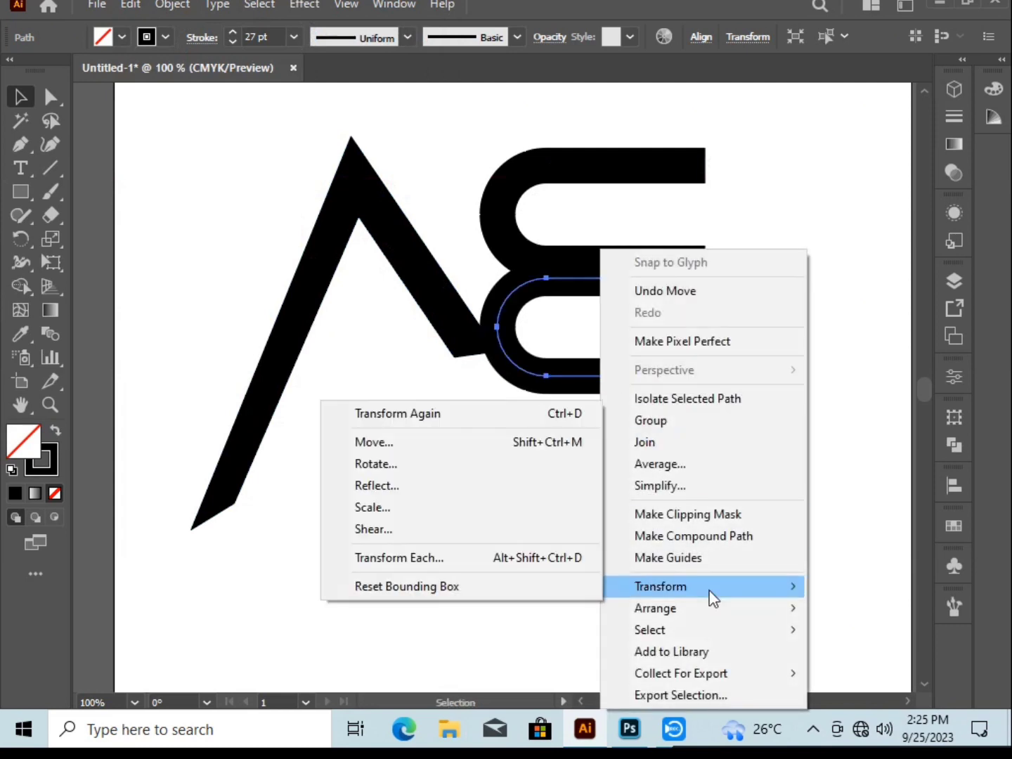
{"action": "left_click", "coordinate": [548, 486]}
{"action": "left_click", "coordinate": [627, 488]}
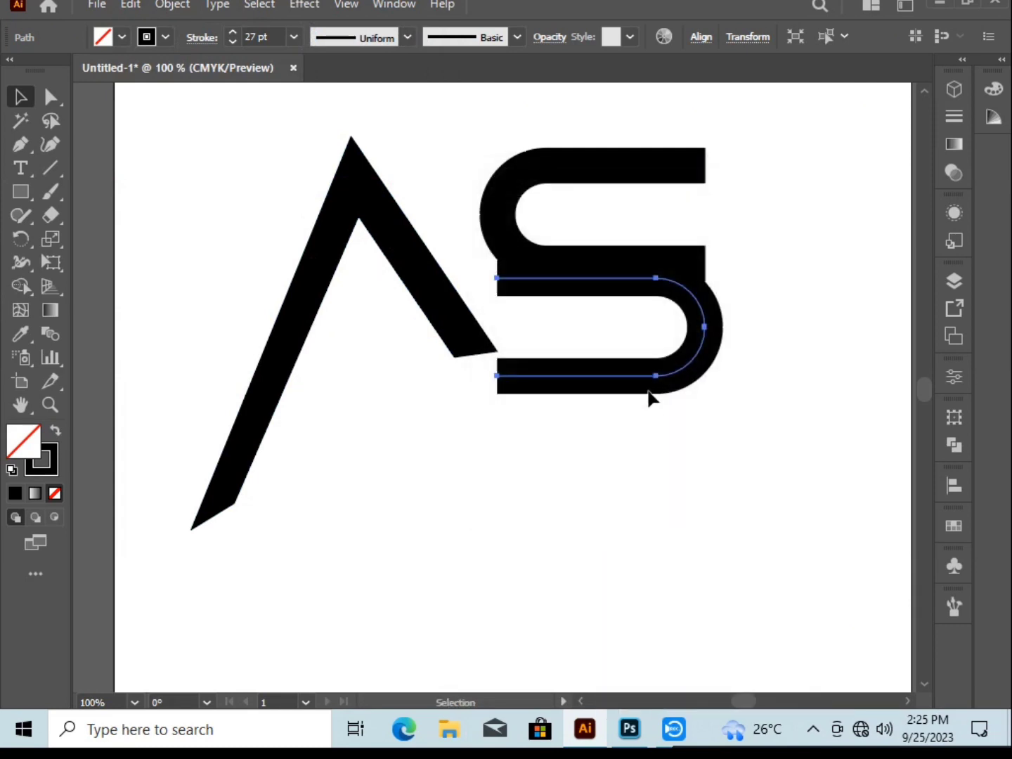
Expand the fill and stroke of both S halves, and swap their fill and stroke to show only outlines.
{"action": "left_click_drag", "start_coordinate": [733, 403], "coordinate": [733, 406]}
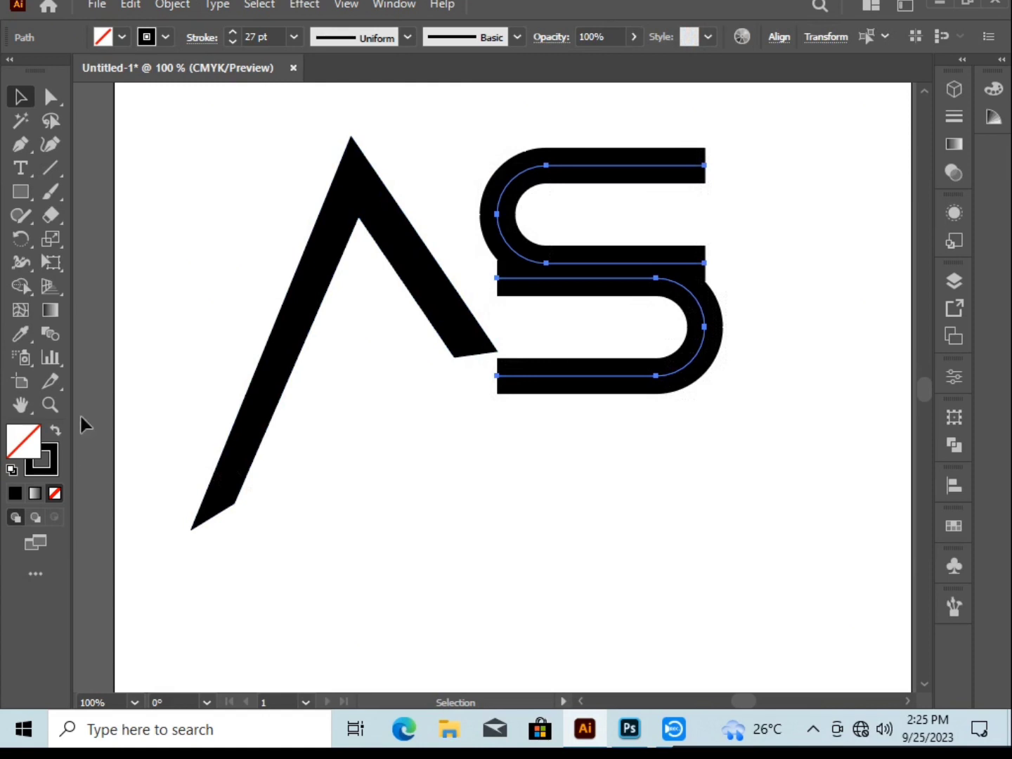
{"action": "left_click", "coordinate": [167, 10]}
{"action": "left_click", "coordinate": [253, 228]}
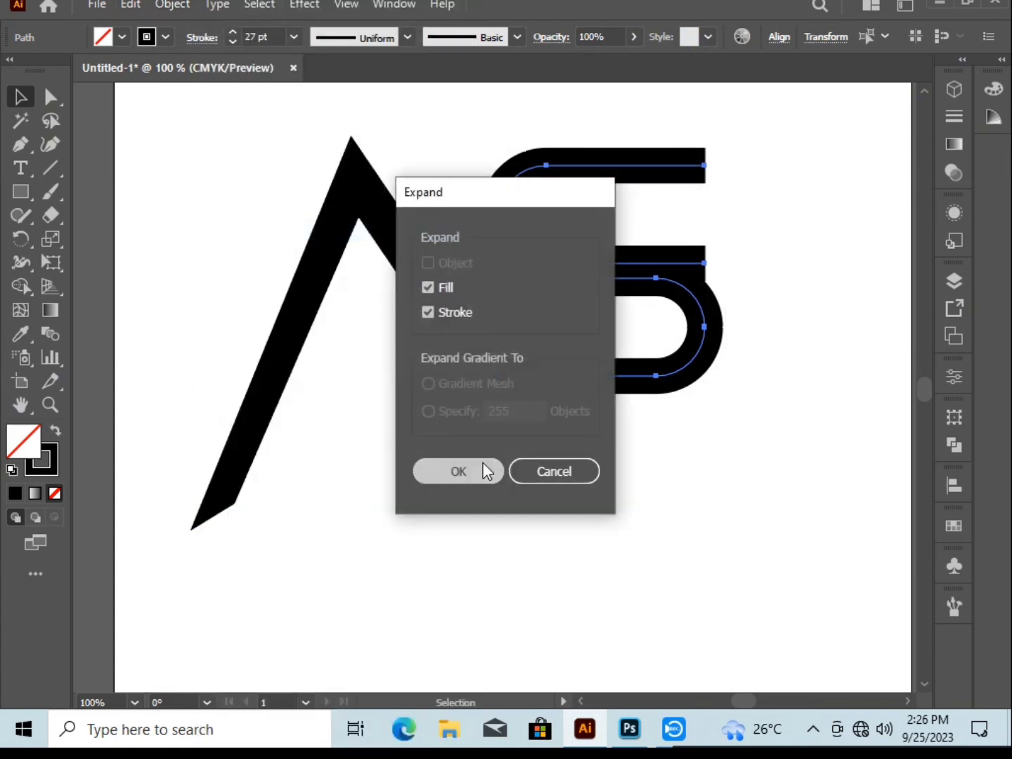
{"action": "left_click", "coordinate": [485, 468]}
{"action": "left_click", "coordinate": [55, 430]}
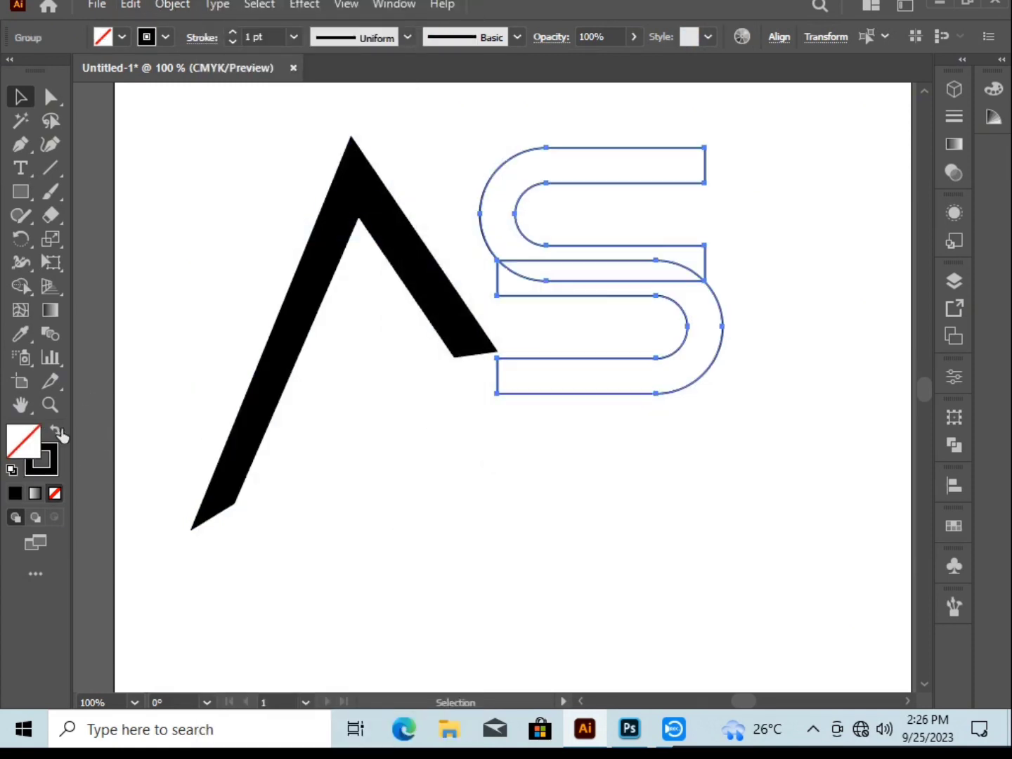
{"action": "key", "text": "ctrl+shift+a"}
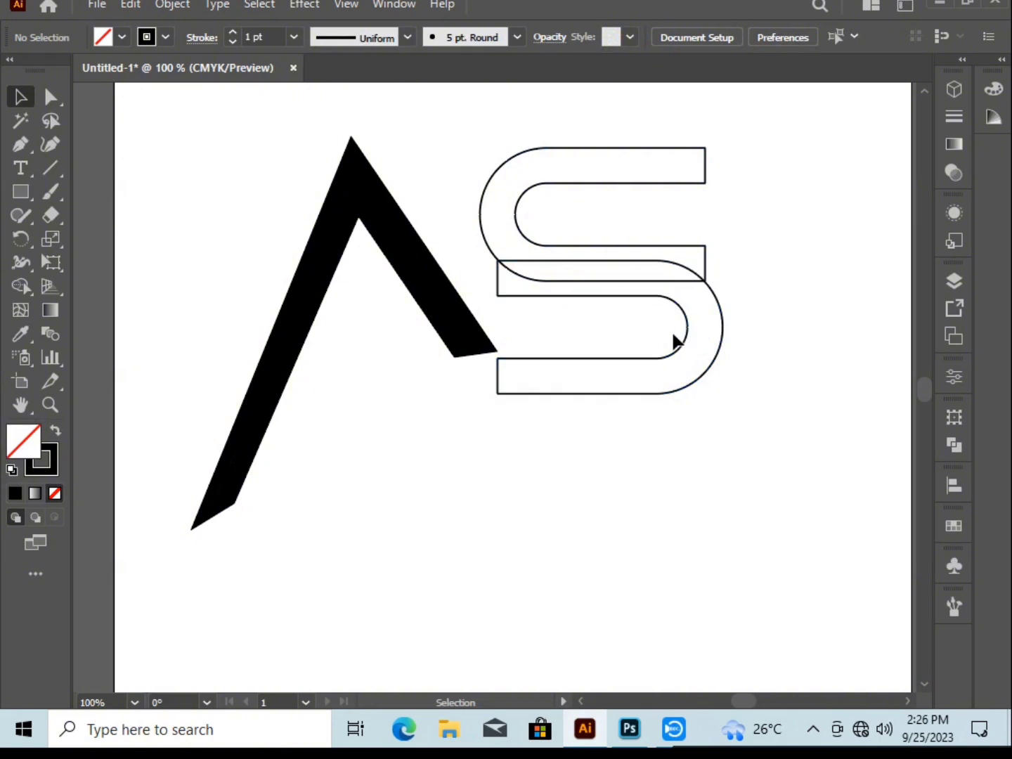
Nudge the lower S half up until its top bar overlaps the upper half's bottom bar.
{"action": "left_click_drag", "start_coordinate": [775, 344], "coordinate": [674, 431]}
{"action": "key", "text": "Up"}
{"action": "key", "text": "Up"}
{"action": "key", "text": "Up"}
{"action": "key", "text": "Up"}
{"action": "key", "text": "Up"}
{"action": "key", "text": "Up"}
{"action": "key", "text": "Up"}
{"action": "key", "text": "Up"}
{"action": "key", "text": "Up"}
{"action": "key", "text": "Up"}
{"action": "key", "text": "Up"}
{"action": "key", "text": "Up"}
{"action": "key", "text": "Up"}
{"action": "key", "text": "Up"}
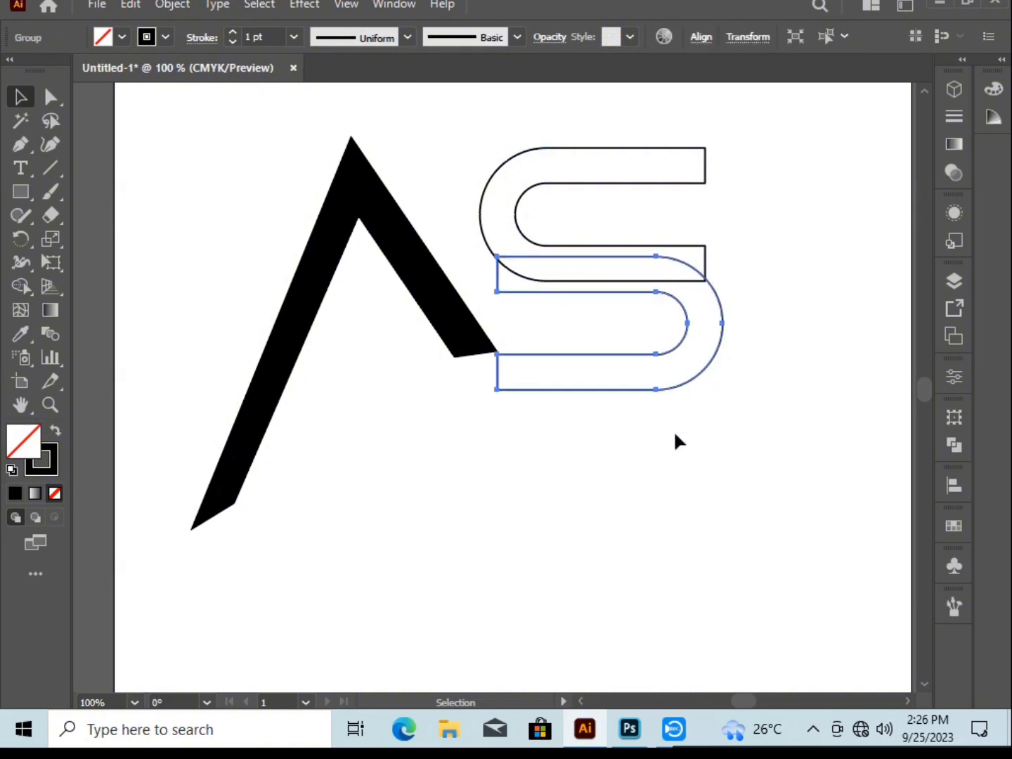
{"action": "key", "text": "Up"}
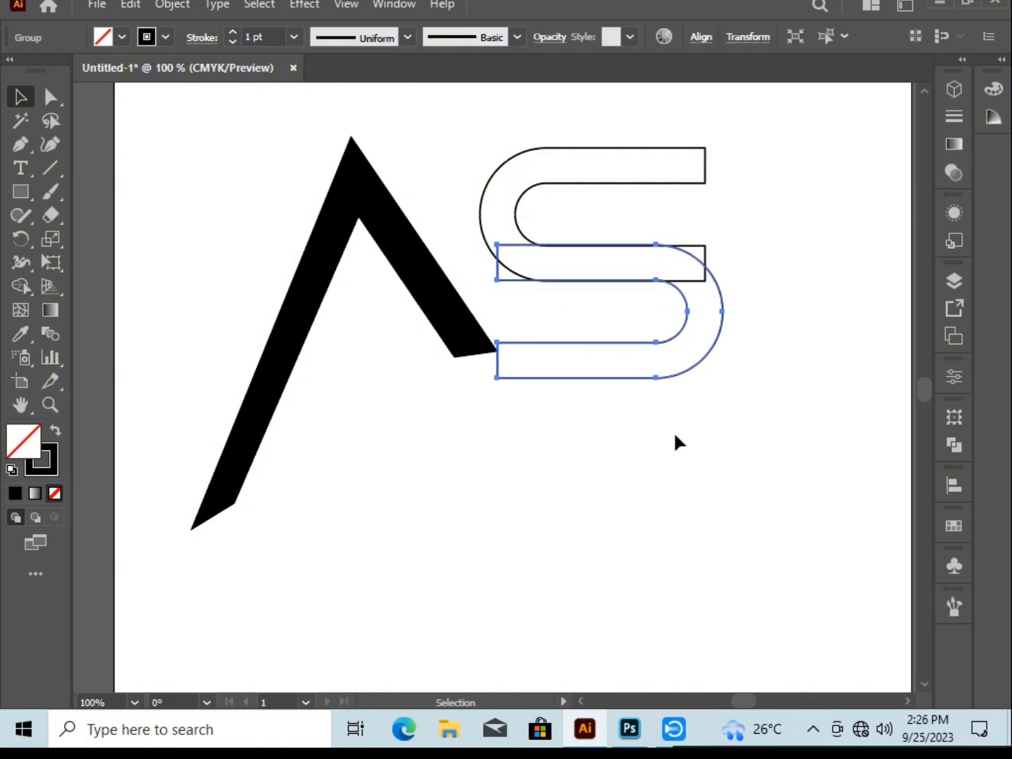
{"action": "left_click", "coordinate": [693, 438]}
{"action": "left_click_drag", "start_coordinate": [671, 339], "coordinate": [675, 345]}
Nudge the black A shape to the left, away from the S.
{"action": "left_click", "coordinate": [427, 372]}
{"action": "left_click", "coordinate": [452, 331]}
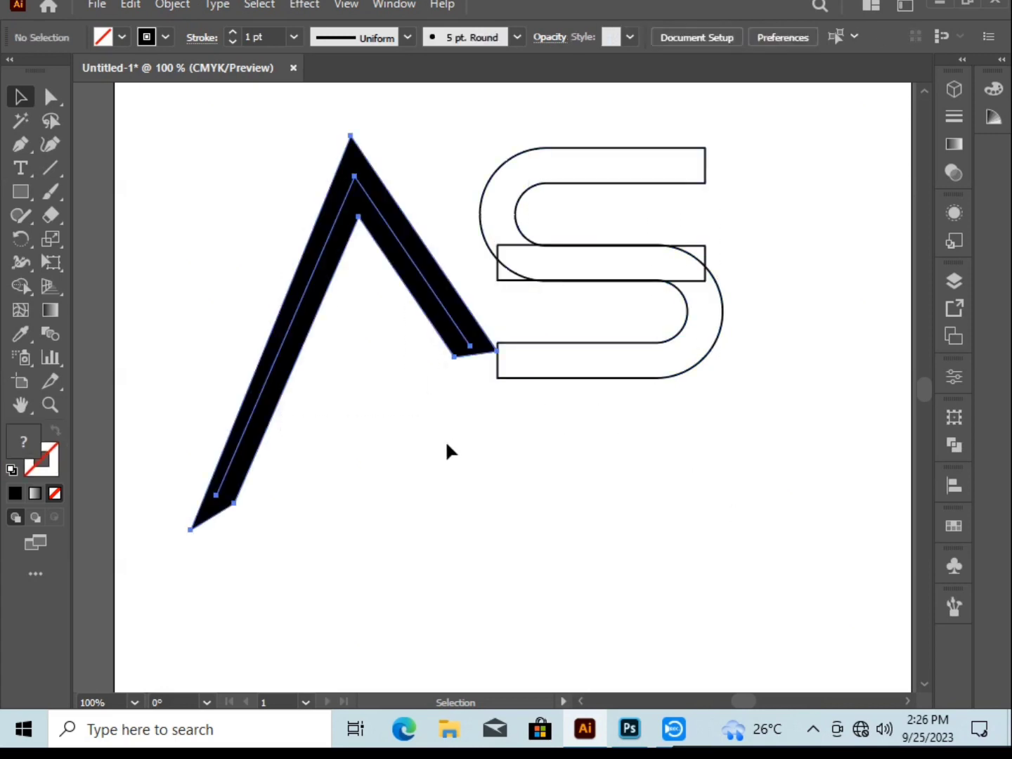
{"action": "key", "text": "Left"}
{"action": "key", "text": "Left"}
{"action": "key", "text": "Left"}
{"action": "key", "text": "Left"}
{"action": "key", "text": "Left"}
{"action": "key", "text": "Left"}
{"action": "key", "text": "Left"}
{"action": "key", "text": "Left"}
{"action": "key", "text": "Left"}
{"action": "key", "text": "Left"}
{"action": "key", "text": "Left"}
{"action": "key", "text": "Left"}
{"action": "key", "text": "Left"}
{"action": "key", "text": "Left"}
Set the A shape's fill to none and its stroke to black.
{"action": "left_click", "coordinate": [104, 38]}
{"action": "left_click", "coordinate": [109, 70]}
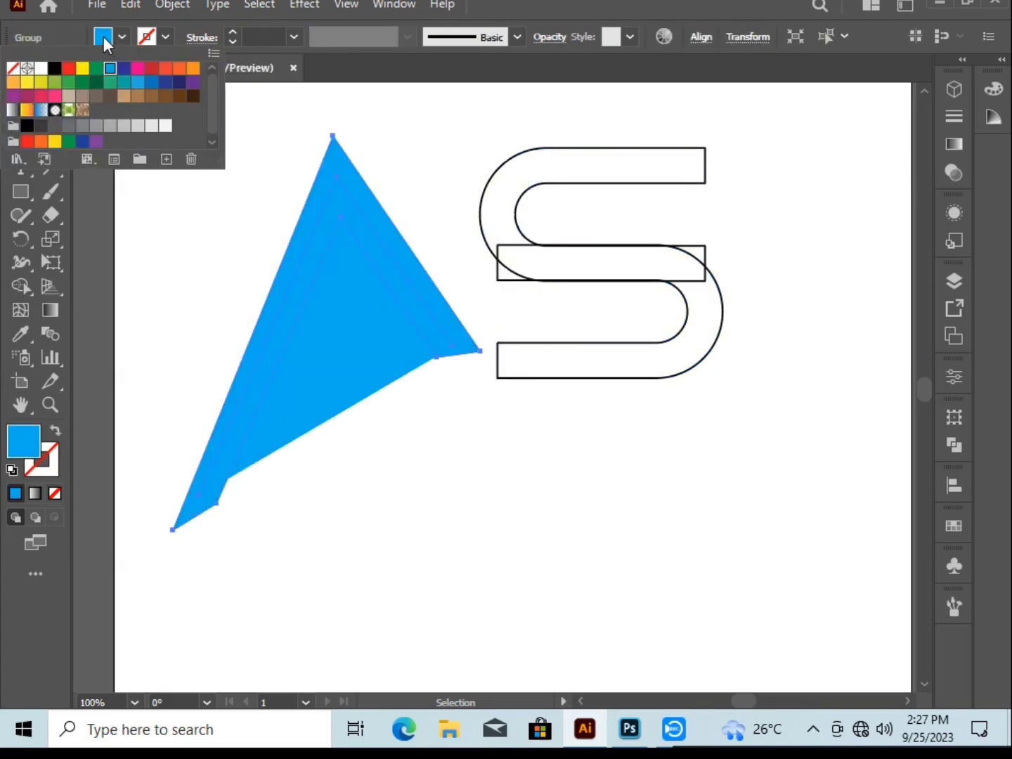
{"action": "left_click", "coordinate": [13, 67]}
{"action": "left_click", "coordinate": [149, 41]}
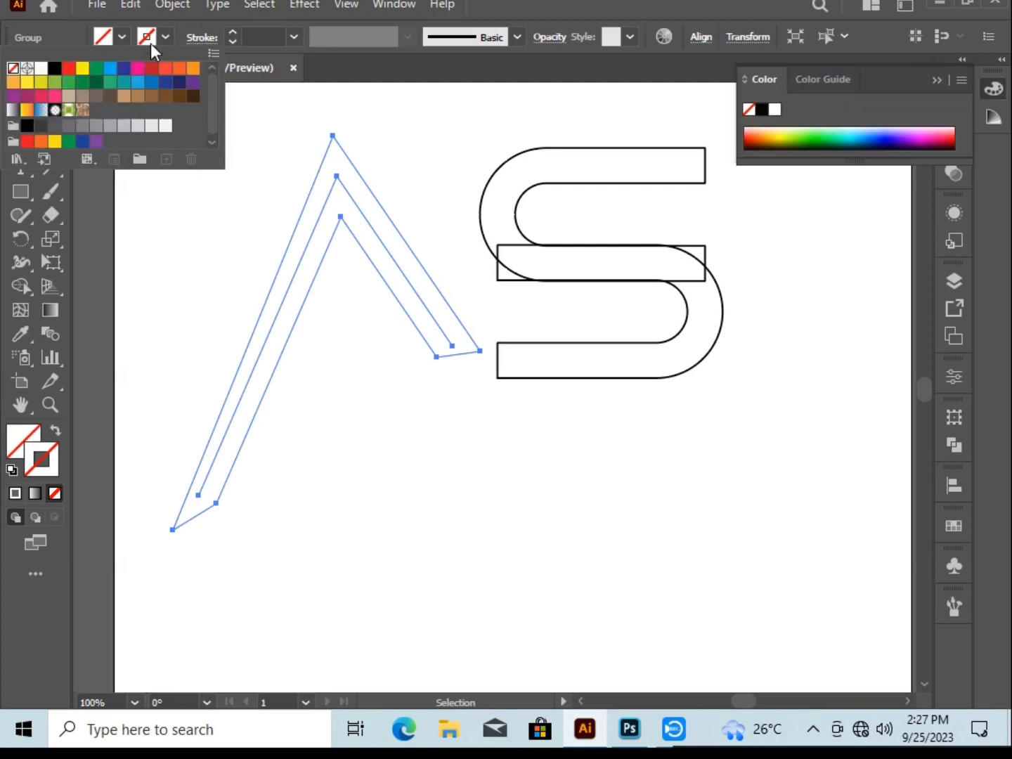
{"action": "left_click", "coordinate": [54, 67]}
{"action": "left_click", "coordinate": [313, 313]}
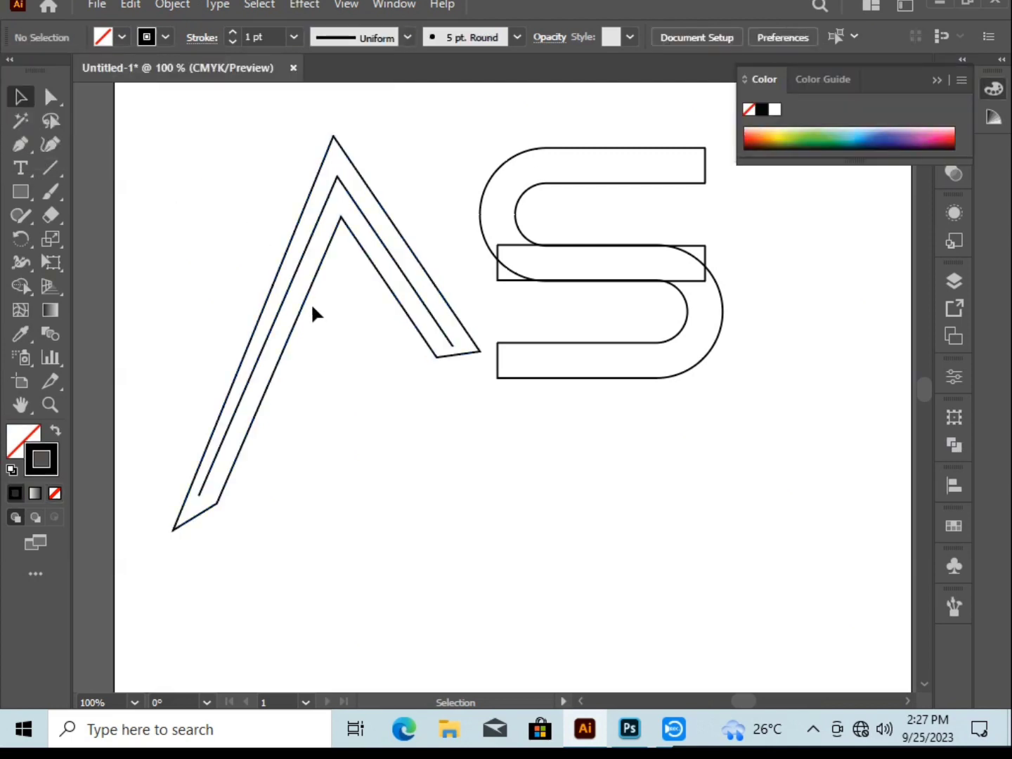
Ungroup the A shape and delete the leftover centre path inside it.
{"action": "left_click", "coordinate": [296, 262]}
{"action": "right_click", "coordinate": [296, 260]}
{"action": "left_click", "coordinate": [401, 427]}
{"action": "left_click", "coordinate": [422, 464]}
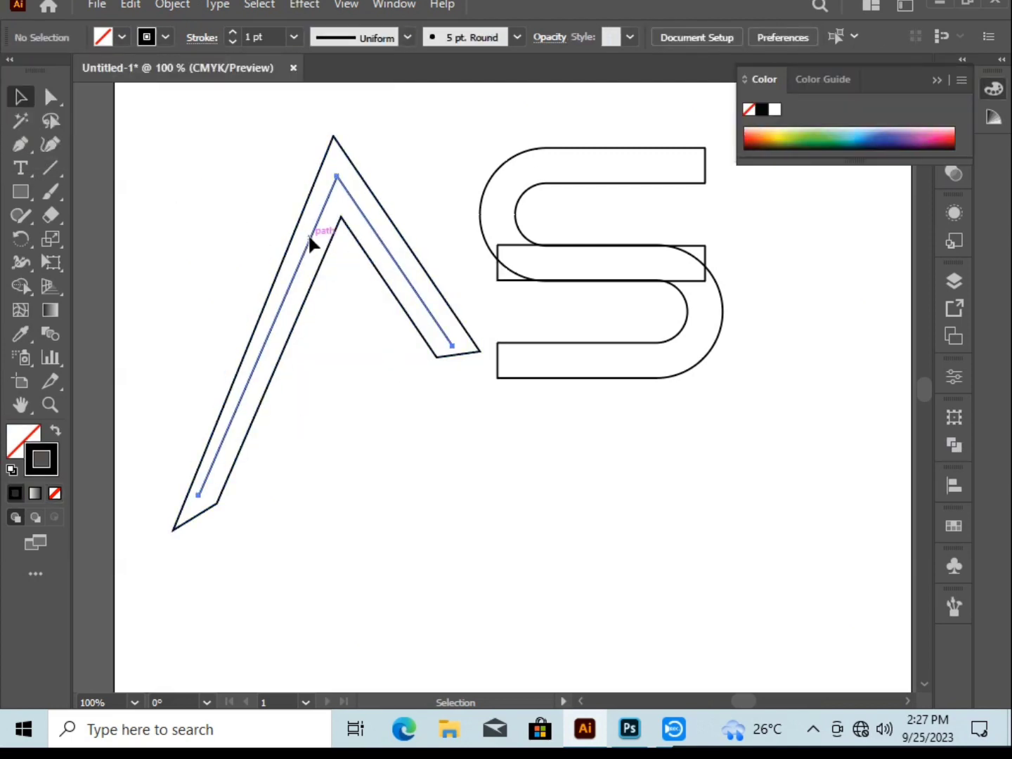
{"action": "left_click", "coordinate": [311, 240]}
{"action": "key", "text": "Delete"}
Ungroup the two S halves and collapse the Color panel.
{"action": "left_click_drag", "start_coordinate": [570, 106], "coordinate": [676, 386]}
{"action": "right_click", "coordinate": [707, 144]}
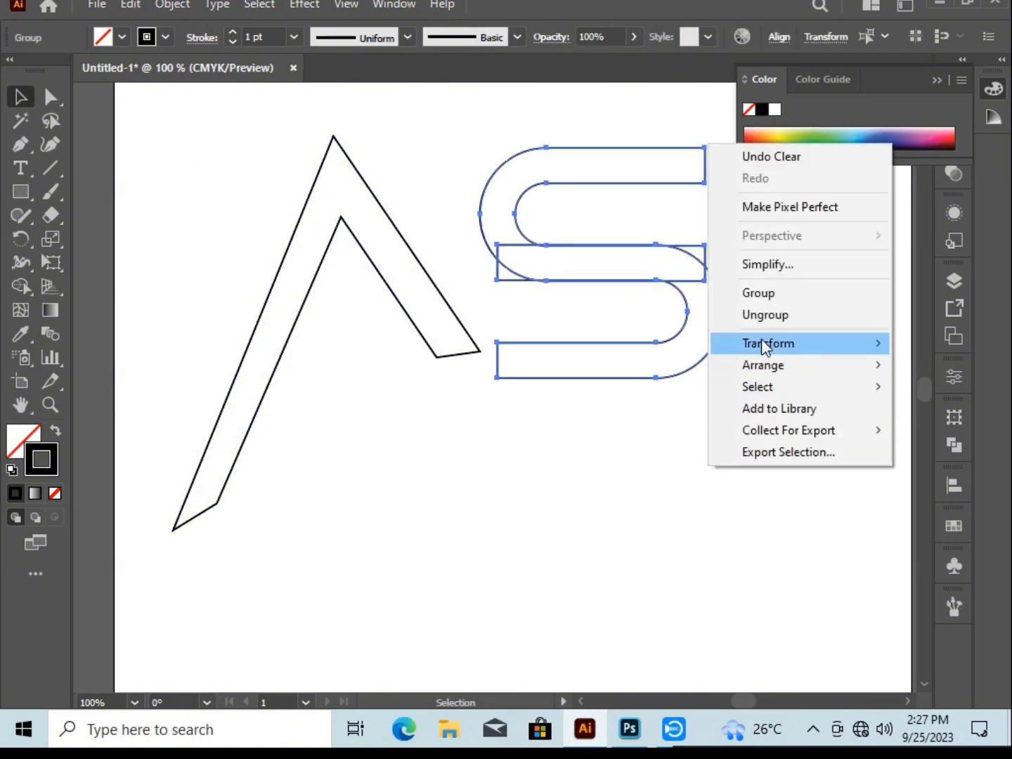
{"action": "left_click", "coordinate": [855, 472]}
{"action": "left_click", "coordinate": [672, 370]}
{"action": "right_click", "coordinate": [724, 160]}
{"action": "left_click", "coordinate": [801, 336]}
{"action": "left_click", "coordinate": [817, 329]}
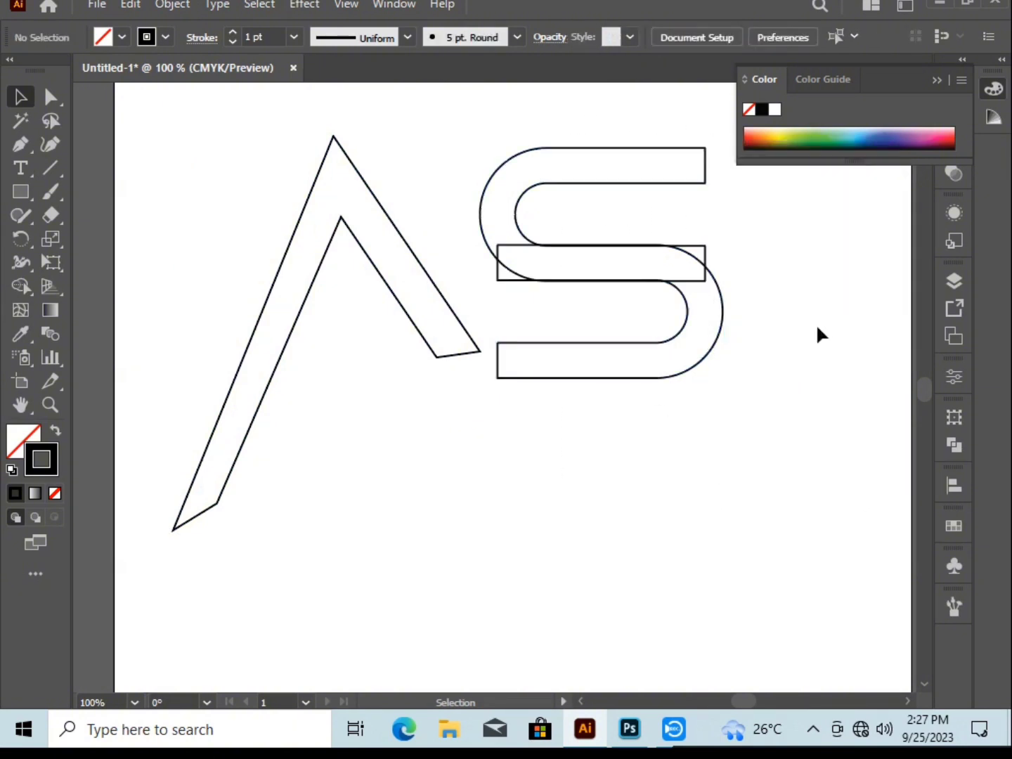
{"action": "left_click", "coordinate": [934, 81]}
Merge the two S halves and remove the excess corner pieces at their overlap with Shape Builder.
{"action": "left_click_drag", "start_coordinate": [675, 364], "coordinate": [535, 211]}
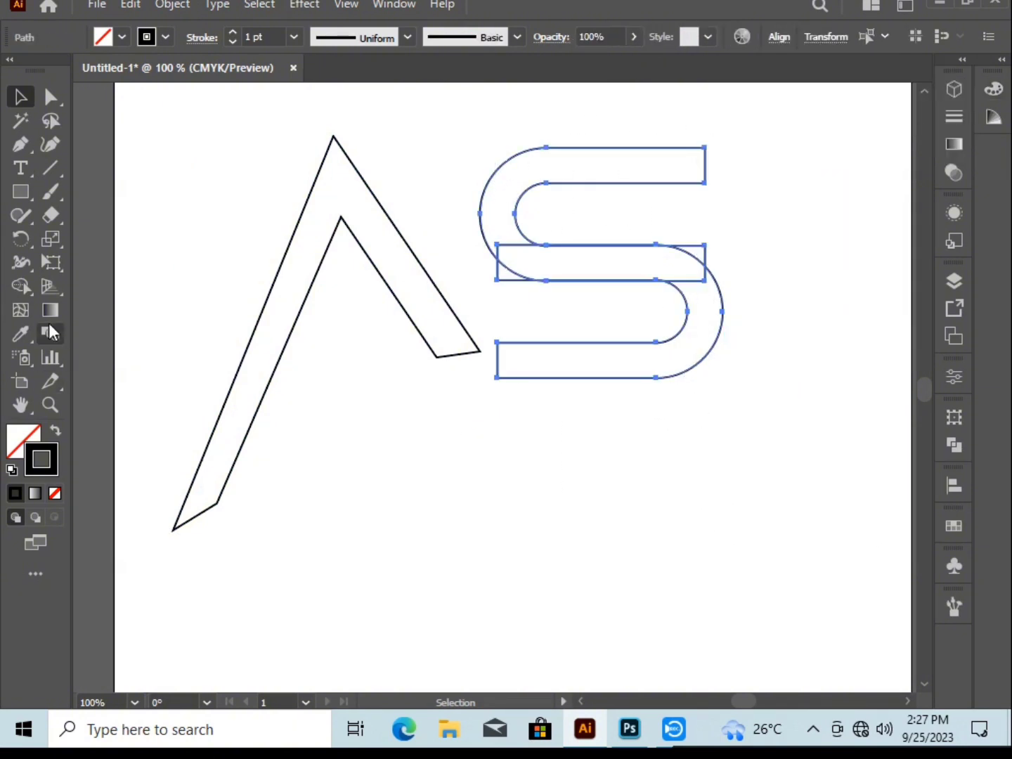
{"action": "left_click", "coordinate": [19, 286]}
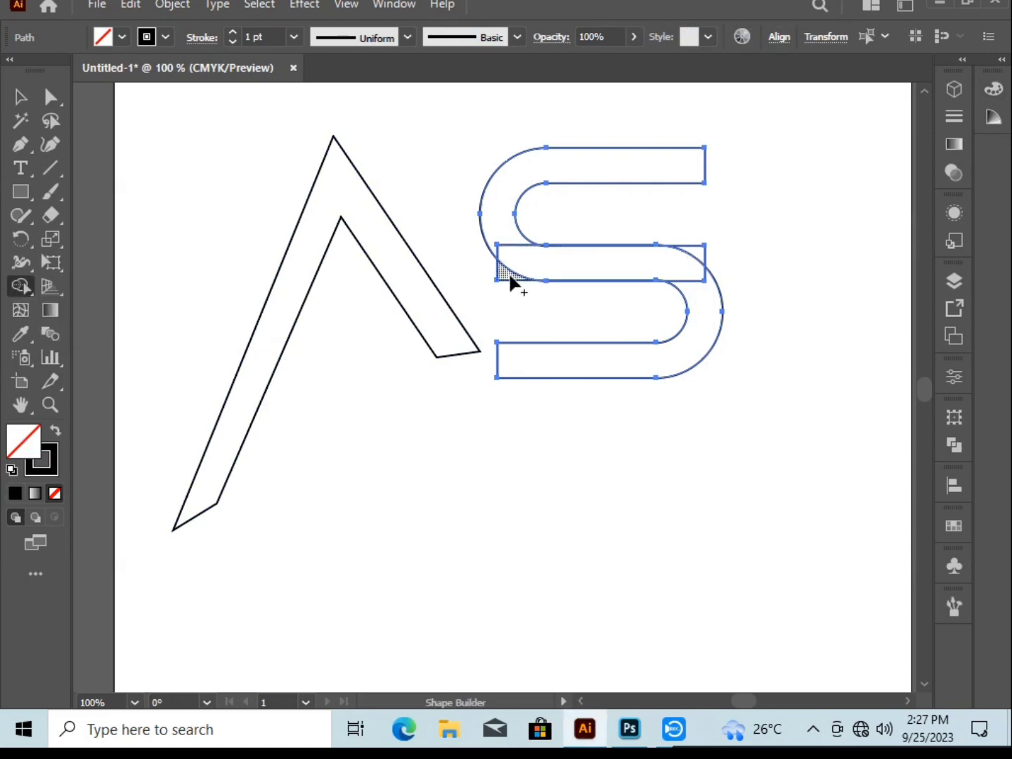
{"action": "left_click_drag", "start_coordinate": [508, 273], "coordinate": [712, 253]}
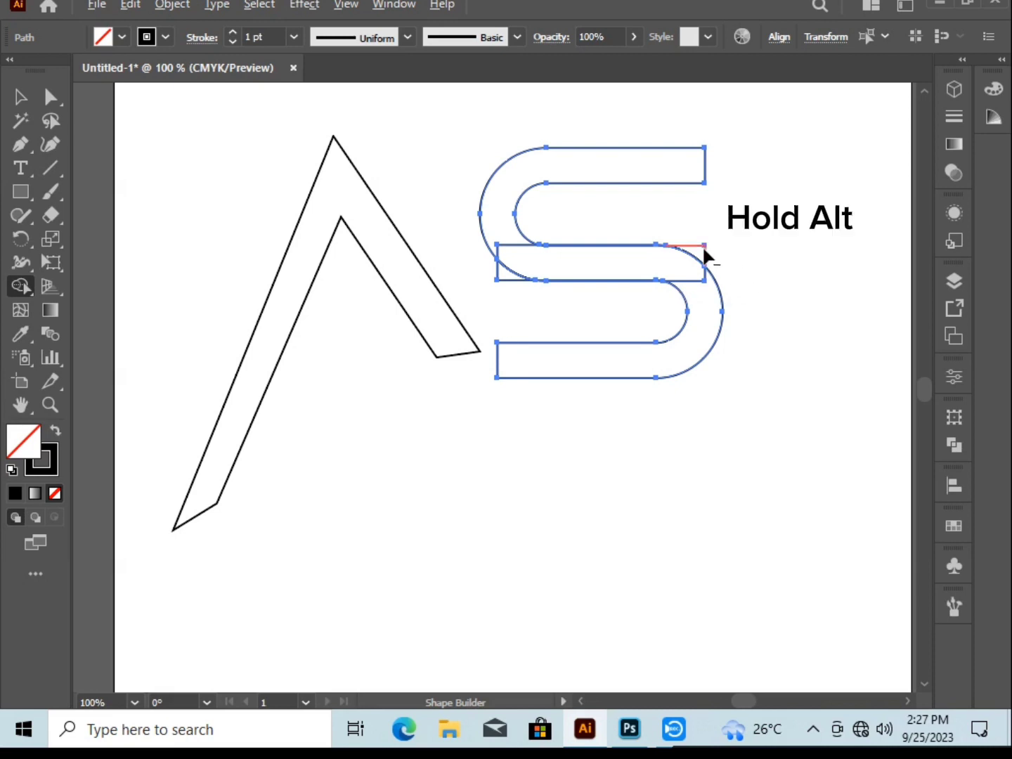
{"action": "left_click_drag", "start_coordinate": [506, 267], "coordinate": [703, 302]}
{"action": "left_click", "coordinate": [20, 97]}
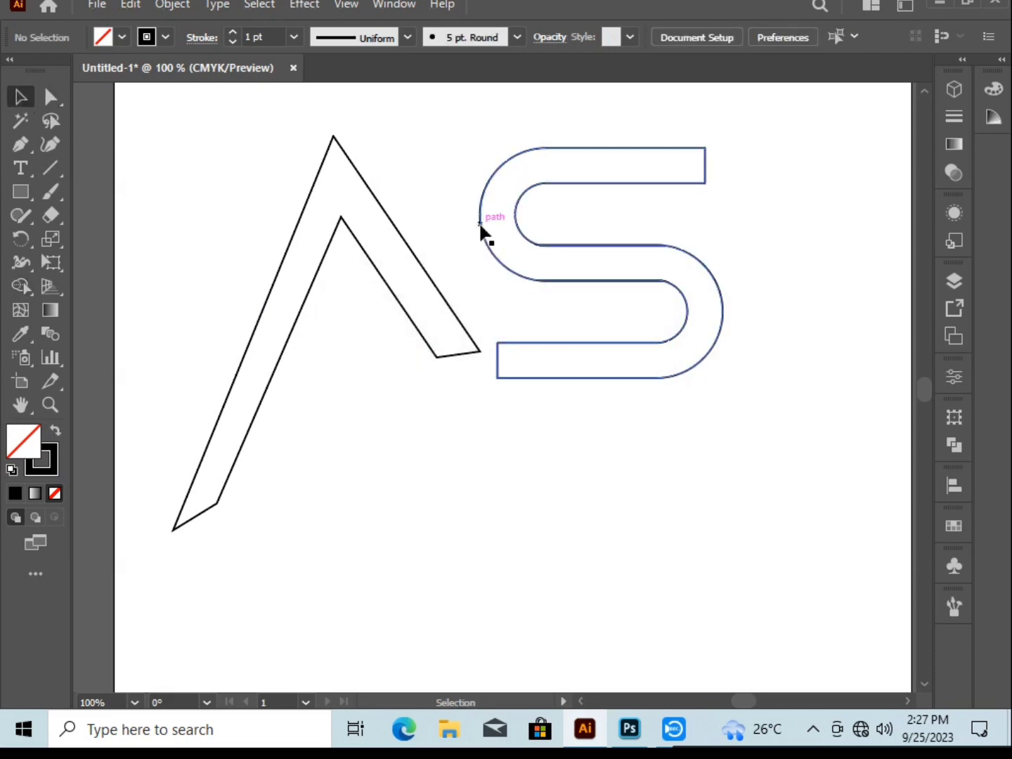
Move the S down beside the A's right leg and shift the A closer to it.
{"action": "left_click_drag", "start_coordinate": [511, 123], "coordinate": [591, 299]}
{"action": "left_click_drag", "start_coordinate": [456, 141], "coordinate": [849, 463]}
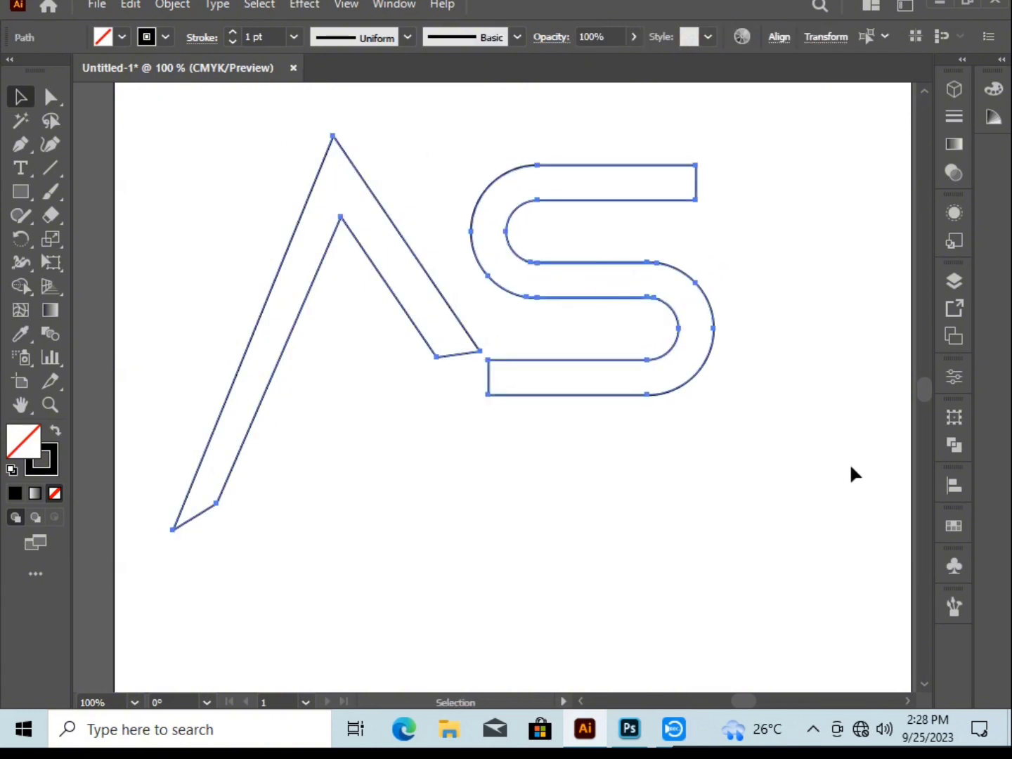
{"action": "left_click_drag", "start_coordinate": [773, 429], "coordinate": [620, 237]}
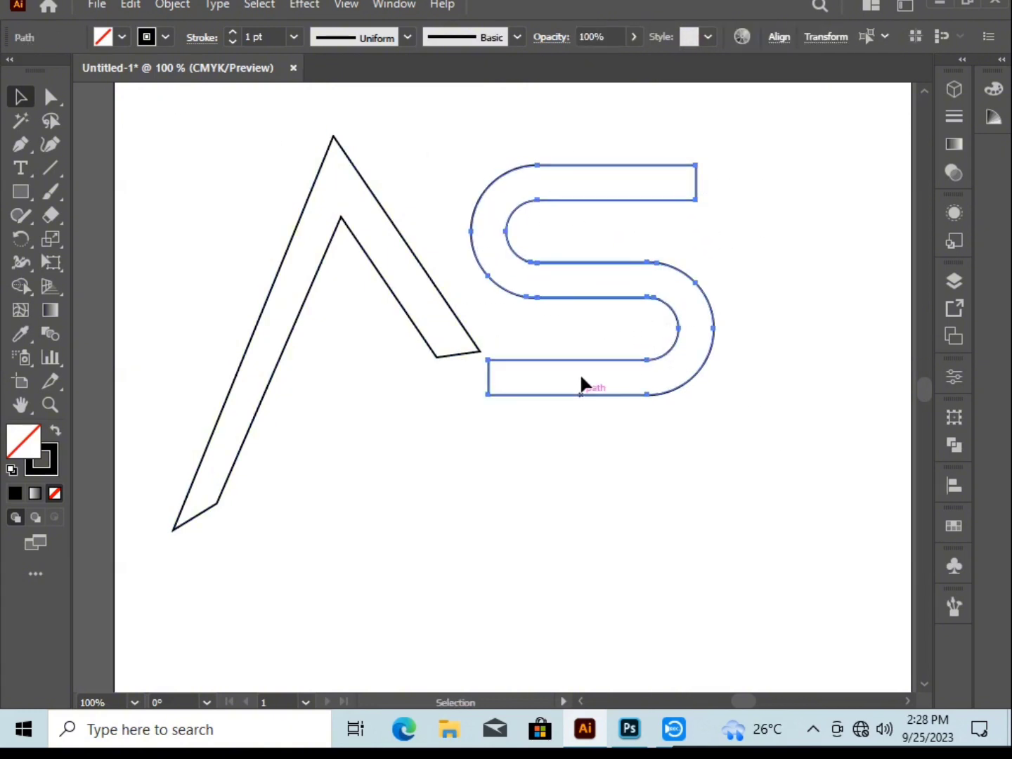
{"action": "left_click_drag", "start_coordinate": [594, 306], "coordinate": [588, 327]}
{"action": "left_click", "coordinate": [493, 499]}
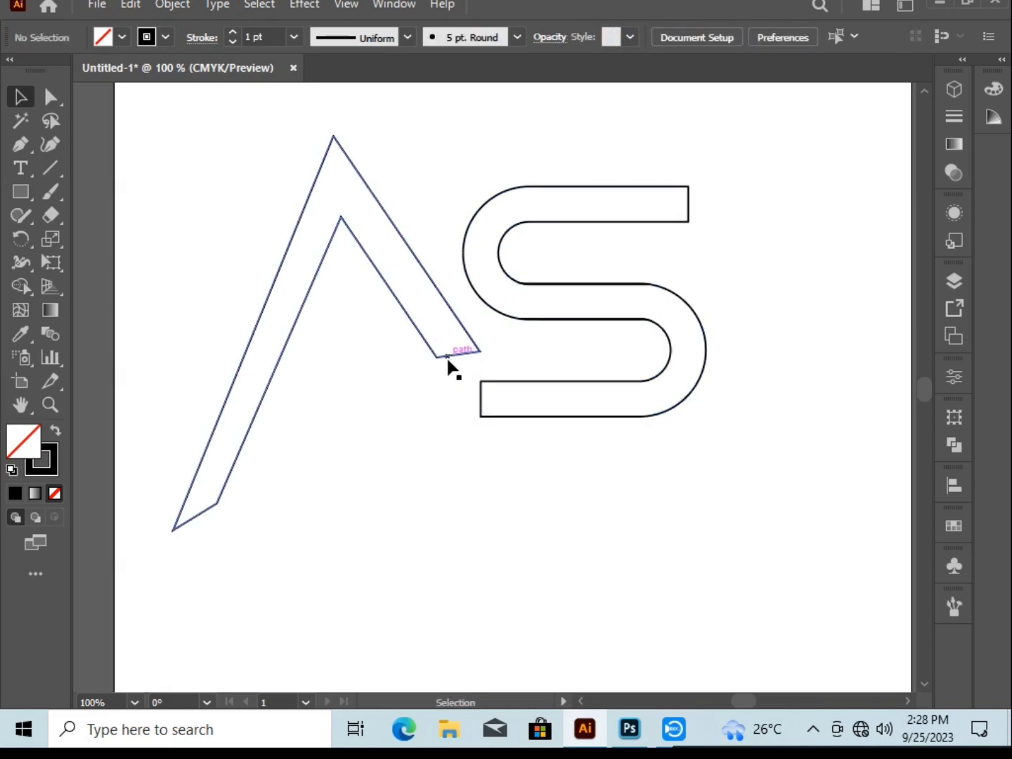
{"action": "left_click_drag", "start_coordinate": [447, 360], "coordinate": [459, 416]}
{"action": "left_click", "coordinate": [517, 427]}
{"action": "left_click", "coordinate": [49, 97]}
{"action": "left_click", "coordinate": [496, 487]}
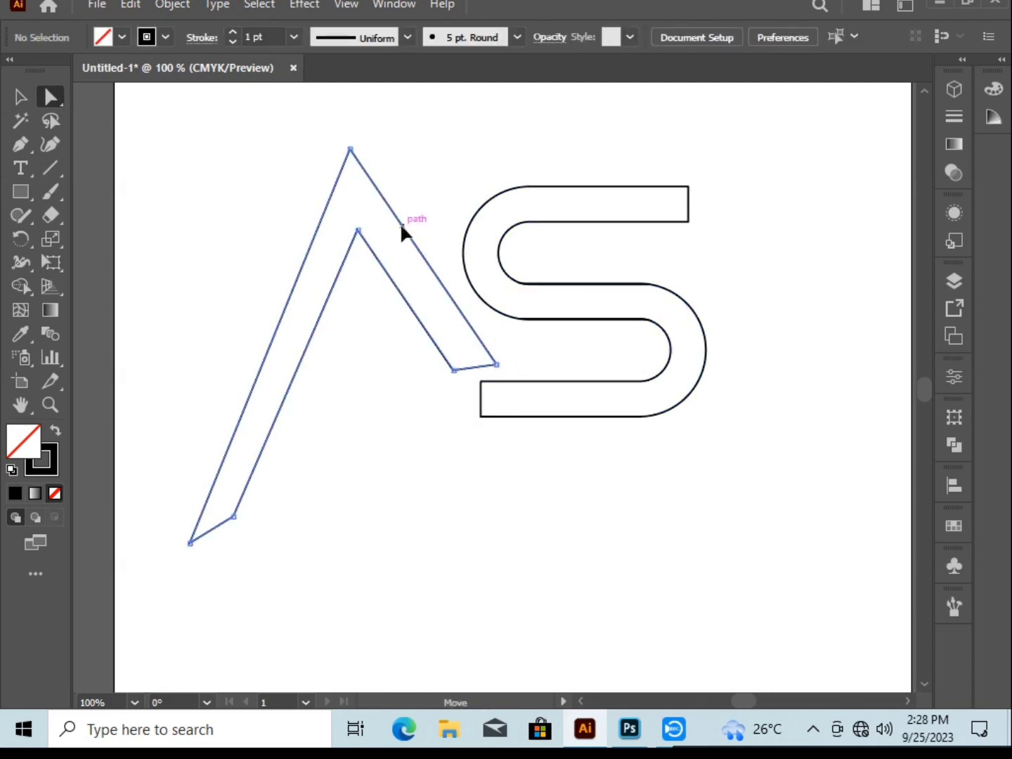
{"action": "left_click_drag", "start_coordinate": [400, 222], "coordinate": [399, 209]}
{"action": "key", "text": "ctrl+z"}
{"action": "left_click", "coordinate": [430, 505]}
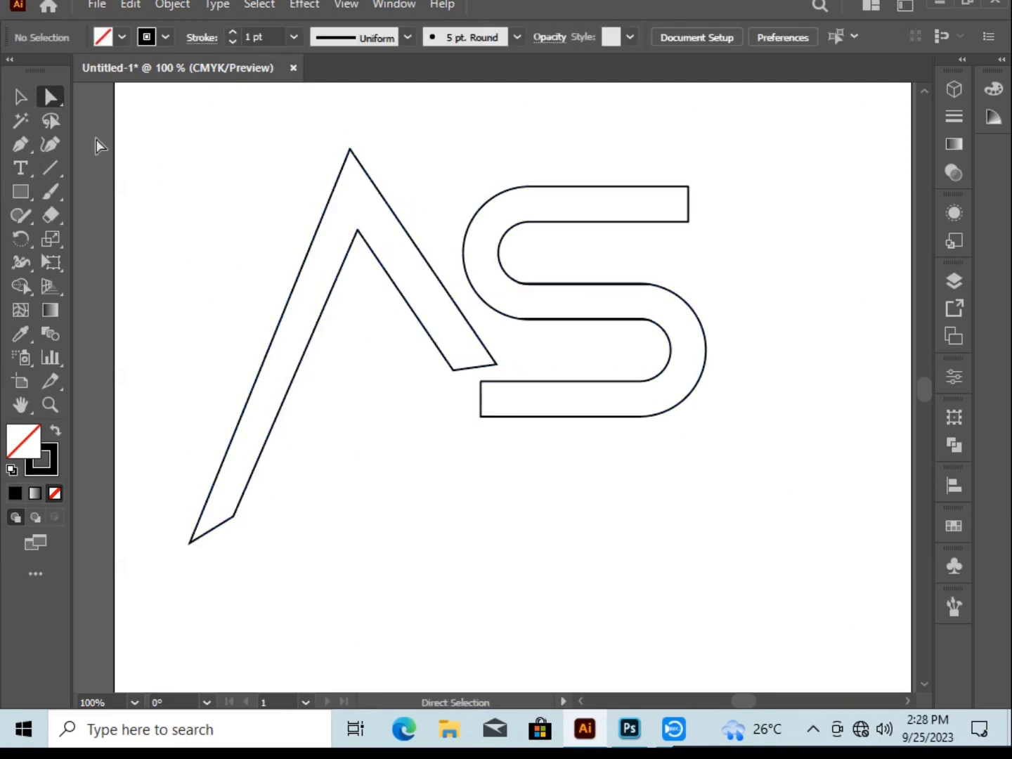
Move the A slightly up and to the right until its right leg touches the S's upper curve.
{"action": "left_click", "coordinate": [20, 96]}
{"action": "left_click_drag", "start_coordinate": [270, 283], "coordinate": [382, 414]}
{"action": "left_click_drag", "start_coordinate": [324, 304], "coordinate": [336, 296]}
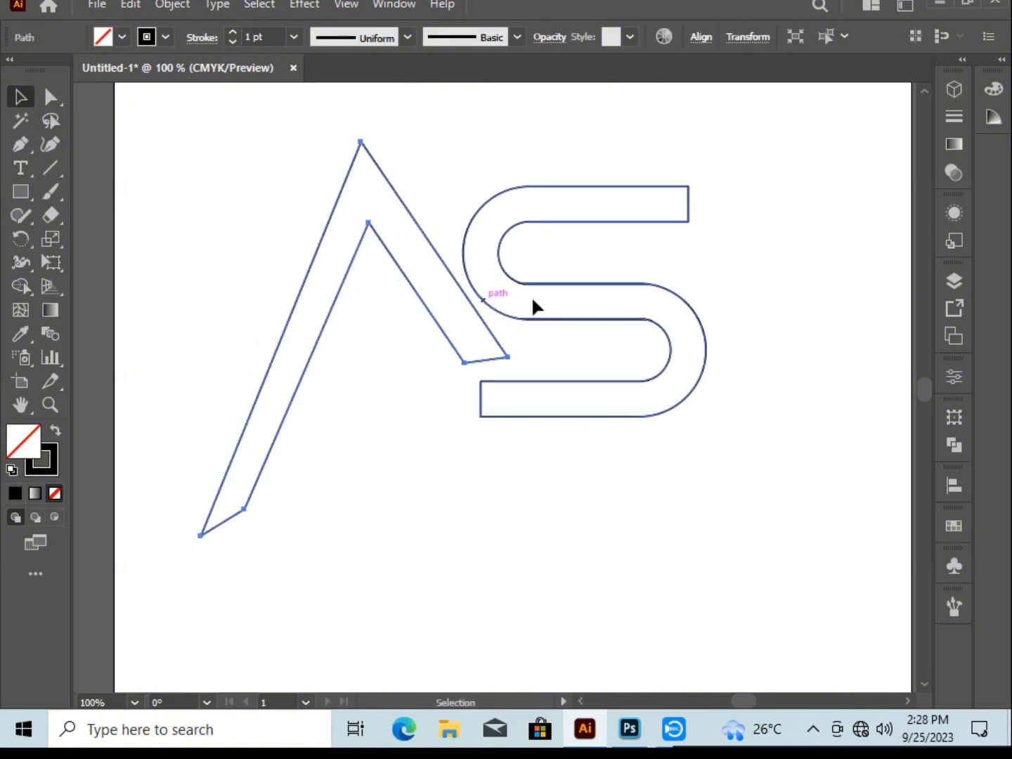
{"action": "left_click", "coordinate": [793, 409]}
Shorten the A's left leg by moving its two bottom anchor points up and to the right.
{"action": "left_click_drag", "start_coordinate": [193, 487], "coordinate": [235, 522]}
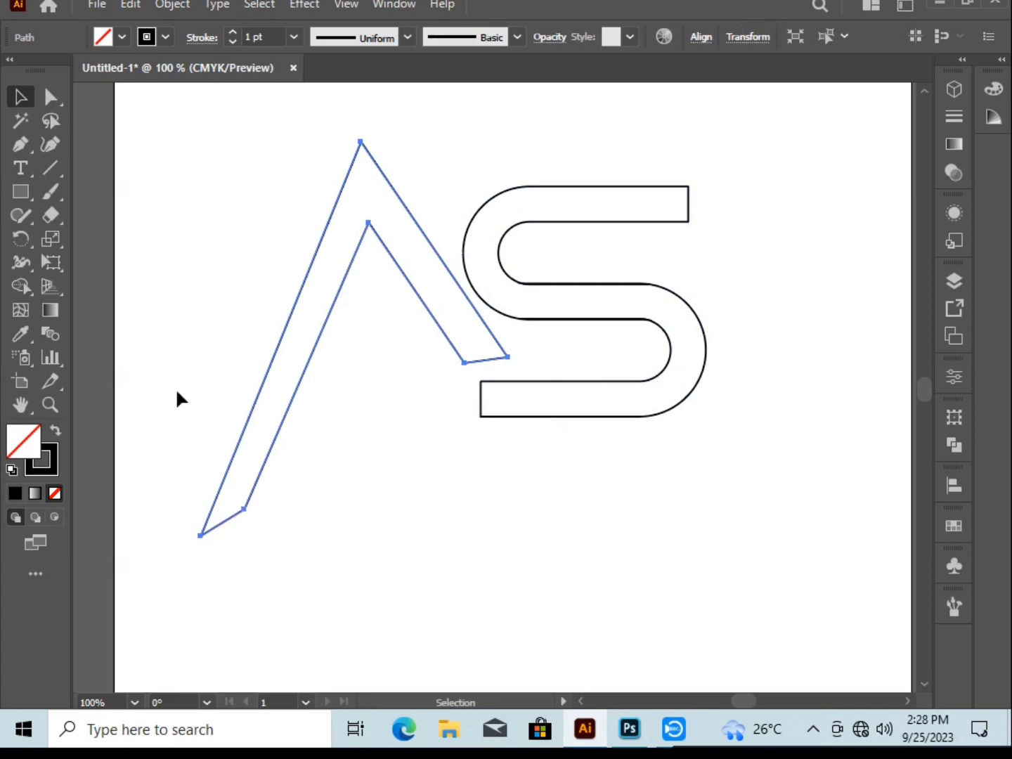
{"action": "left_click", "coordinate": [209, 526], "text": "shift"}
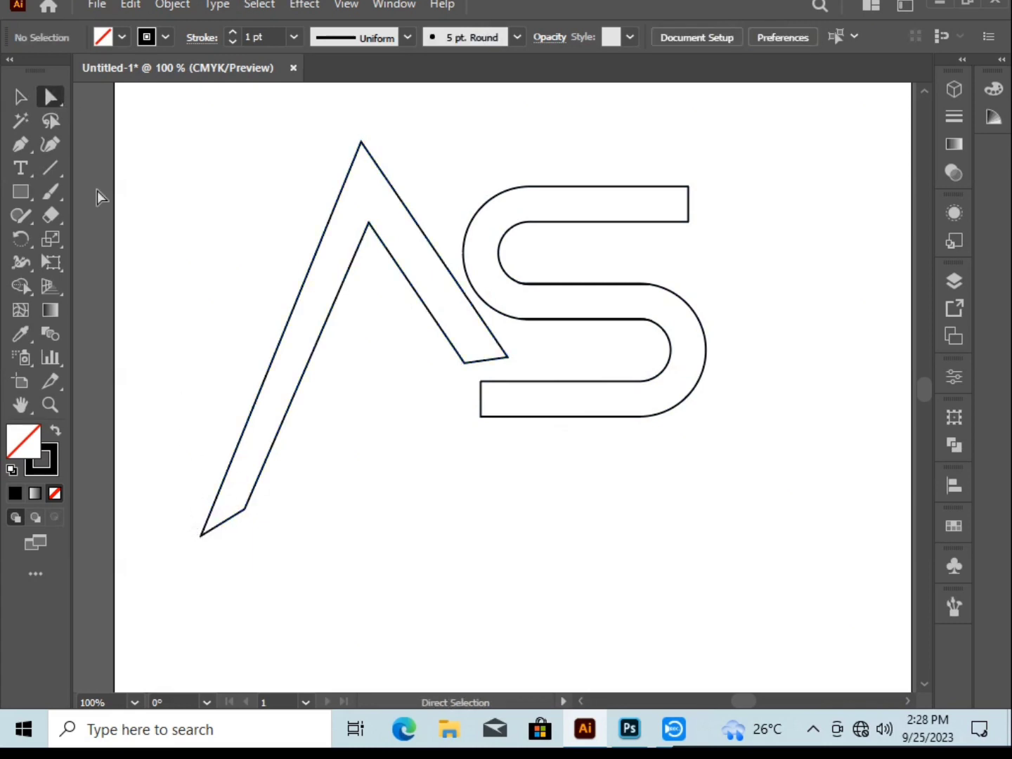
{"action": "left_click_drag", "start_coordinate": [253, 536], "coordinate": [239, 468]}
{"action": "left_click", "coordinate": [434, 498]}
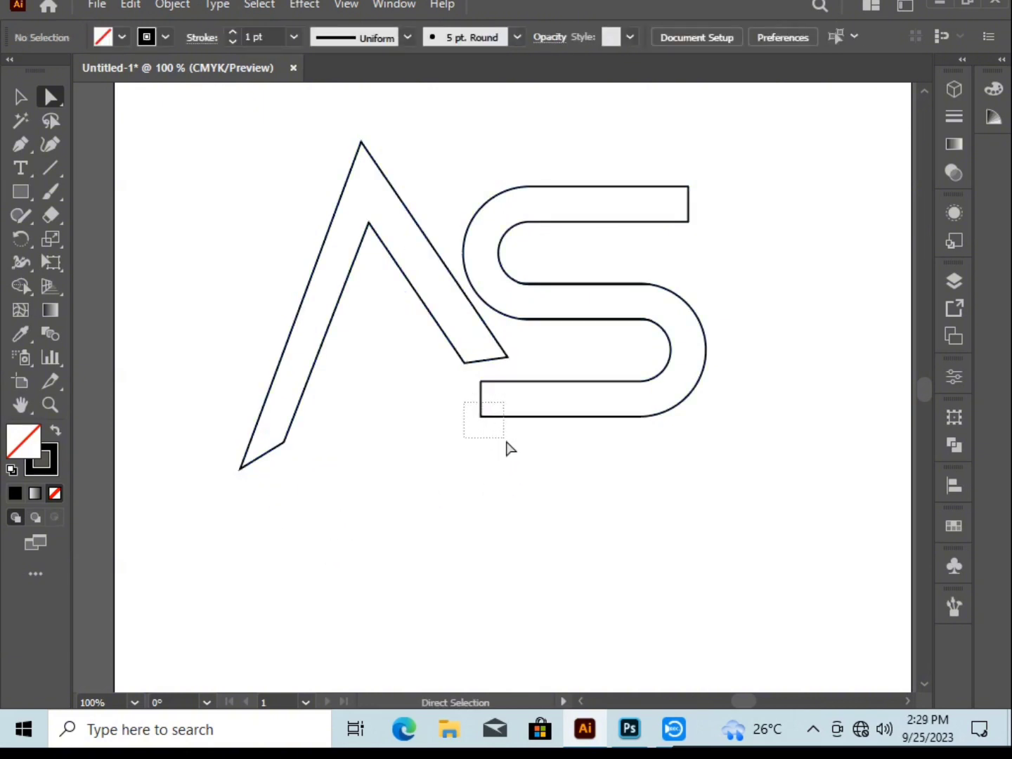
Extend the S's lower arm leftward to the A's left leg by moving both of its end corner points.
{"action": "left_click_drag", "start_coordinate": [507, 444], "coordinate": [326, 419]}
{"action": "left_click", "coordinate": [504, 466]}
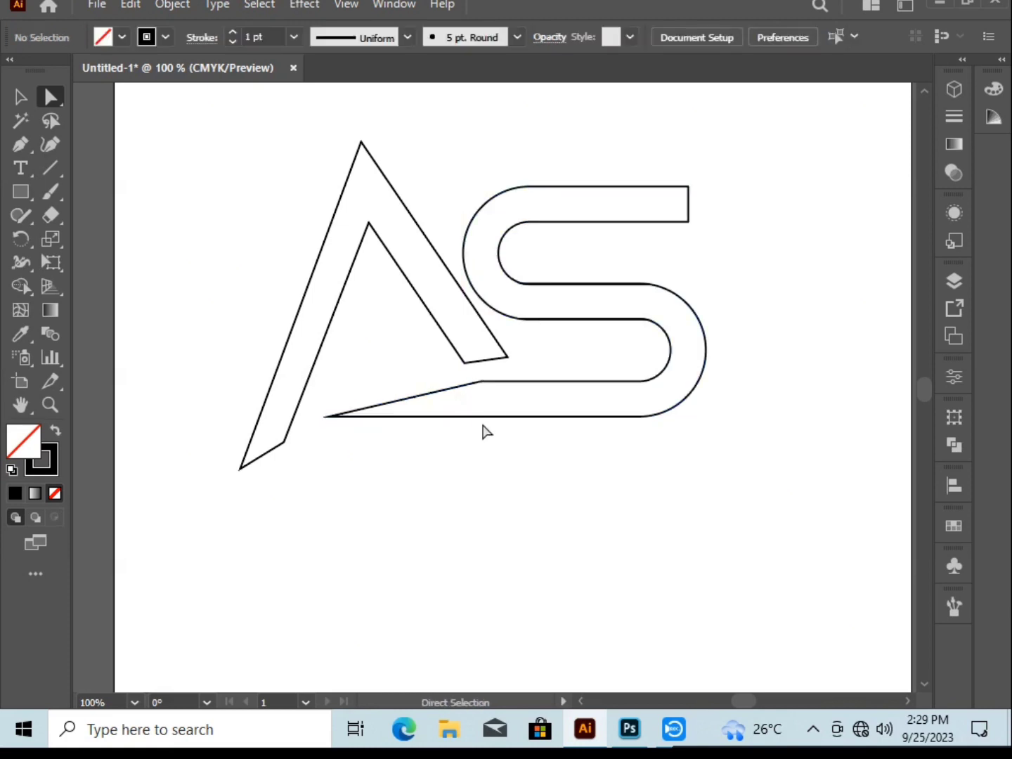
{"action": "scroll", "coordinate": [485, 430], "scroll_direction": "up", "scroll_amount": 2}
{"action": "left_click_drag", "start_coordinate": [435, 327], "coordinate": [175, 362]}
{"action": "scroll", "coordinate": [307, 523], "scroll_direction": "down", "scroll_amount": 2}
{"action": "left_click", "coordinate": [384, 553]}
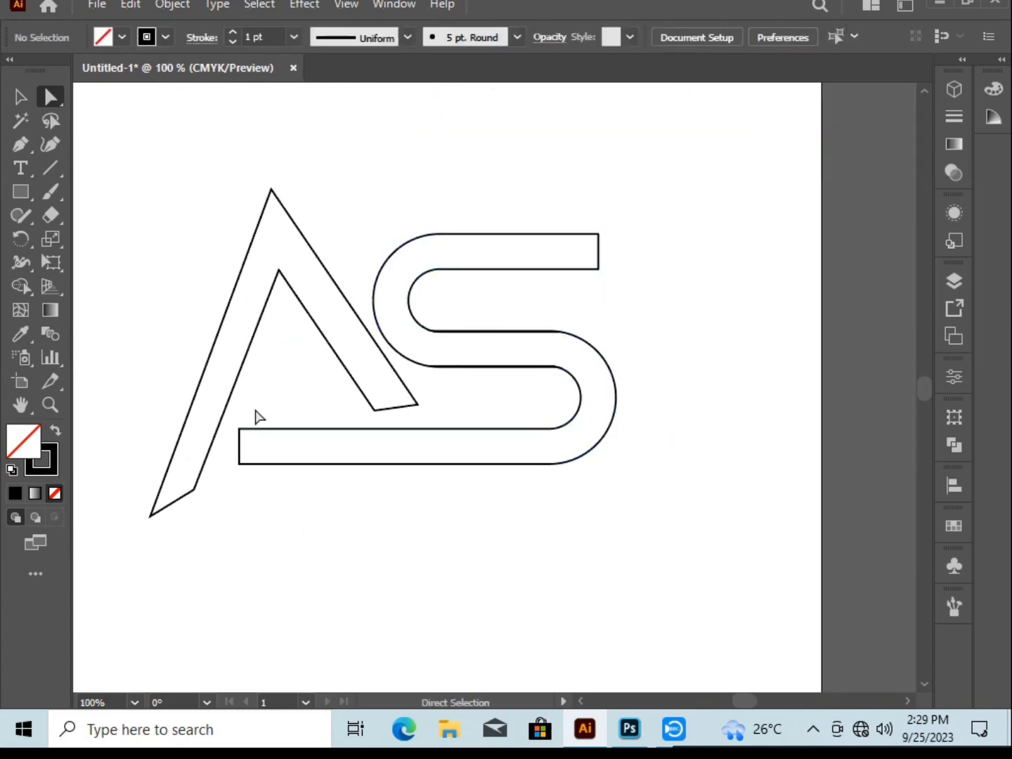
Add an anchor point near the left end of the S's lower arm and raise the upper corner into a spike against the A's left leg.
{"action": "left_click", "coordinate": [251, 431]}
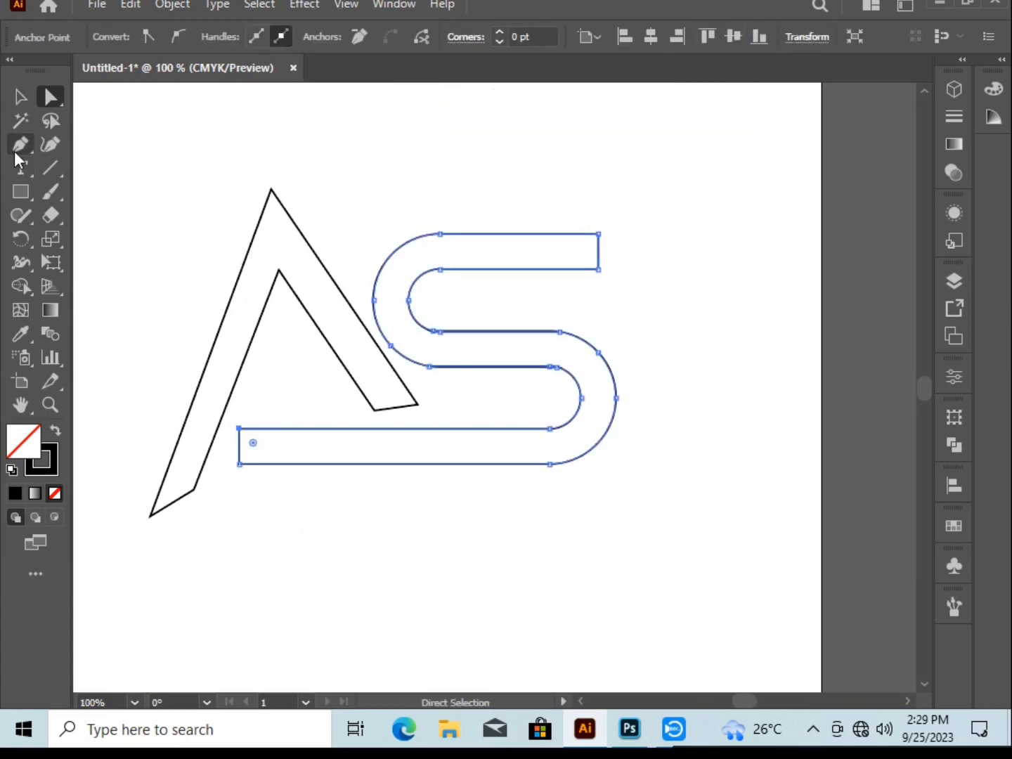
{"action": "left_click_drag", "start_coordinate": [16, 148], "coordinate": [134, 168]}
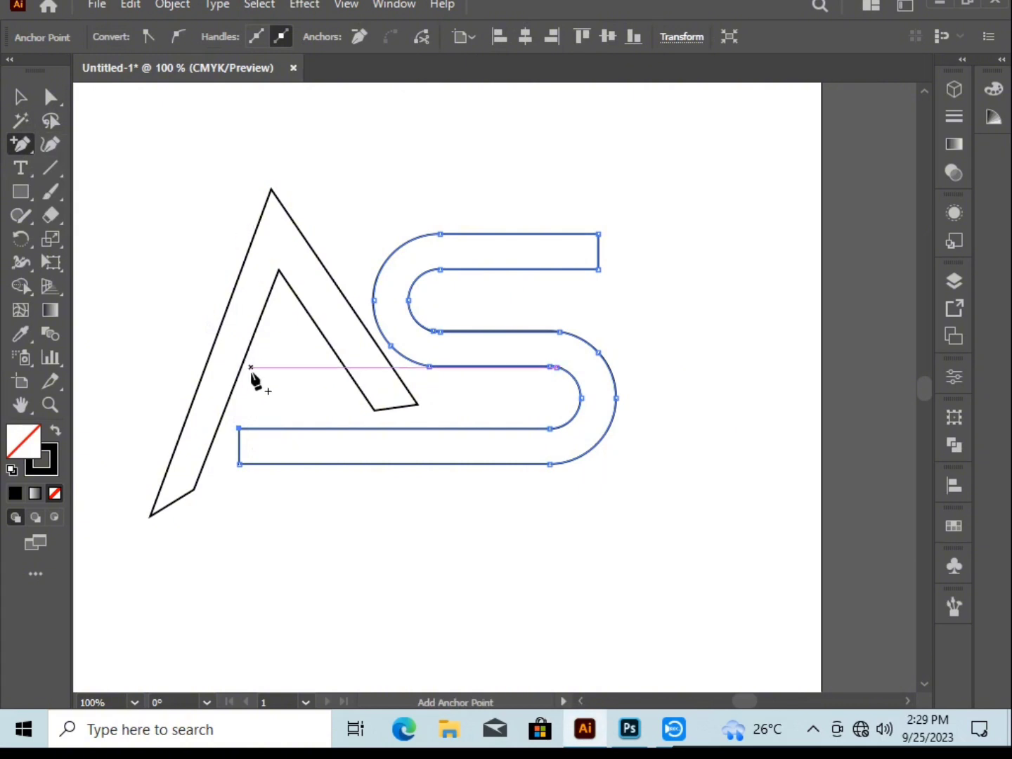
{"action": "left_click", "coordinate": [259, 428]}
{"action": "scroll", "coordinate": [326, 405], "scroll_direction": "down", "scroll_amount": 2}
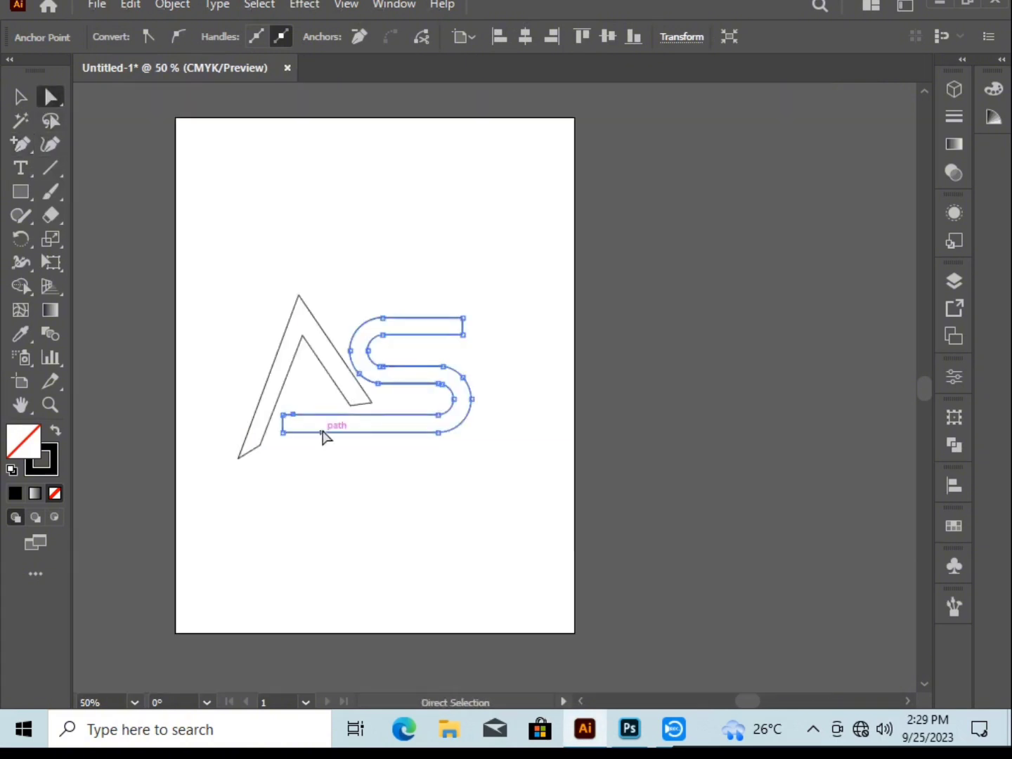
{"action": "scroll", "coordinate": [325, 433], "scroll_direction": "up", "scroll_amount": 4}
{"action": "left_click_drag", "start_coordinate": [266, 344], "coordinate": [409, 420]}
{"action": "left_click_drag", "start_coordinate": [303, 412], "coordinate": [313, 312]}
{"action": "left_click", "coordinate": [237, 366]}
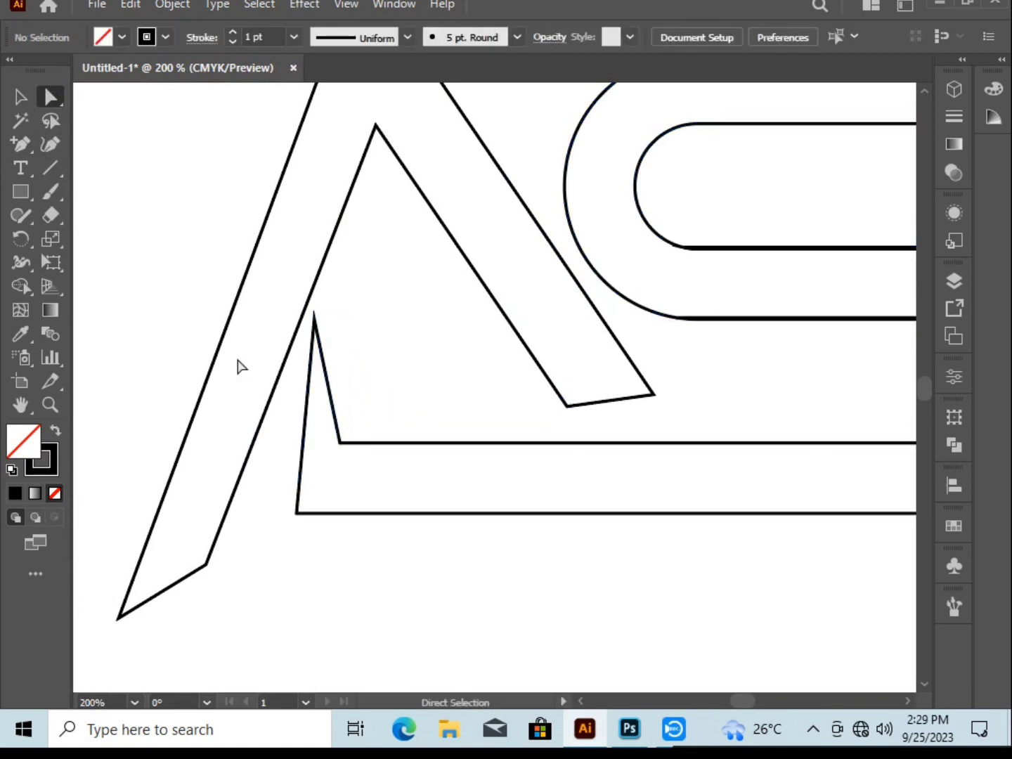
{"action": "left_click", "coordinate": [21, 97]}
{"action": "left_click_drag", "start_coordinate": [680, 575], "coordinate": [679, 551]}
{"action": "scroll", "coordinate": [934, 560], "scroll_direction": "down", "scroll_amount": 2}
{"action": "left_click_drag", "start_coordinate": [759, 481], "coordinate": [485, 358]}
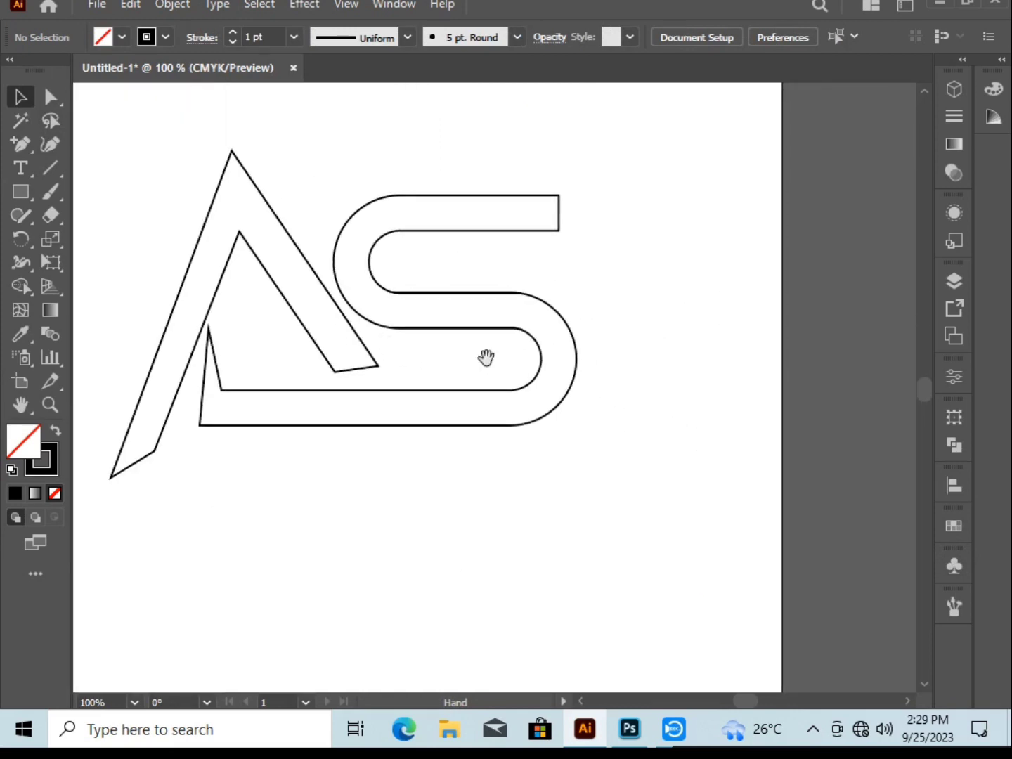
{"action": "left_click", "coordinate": [52, 99]}
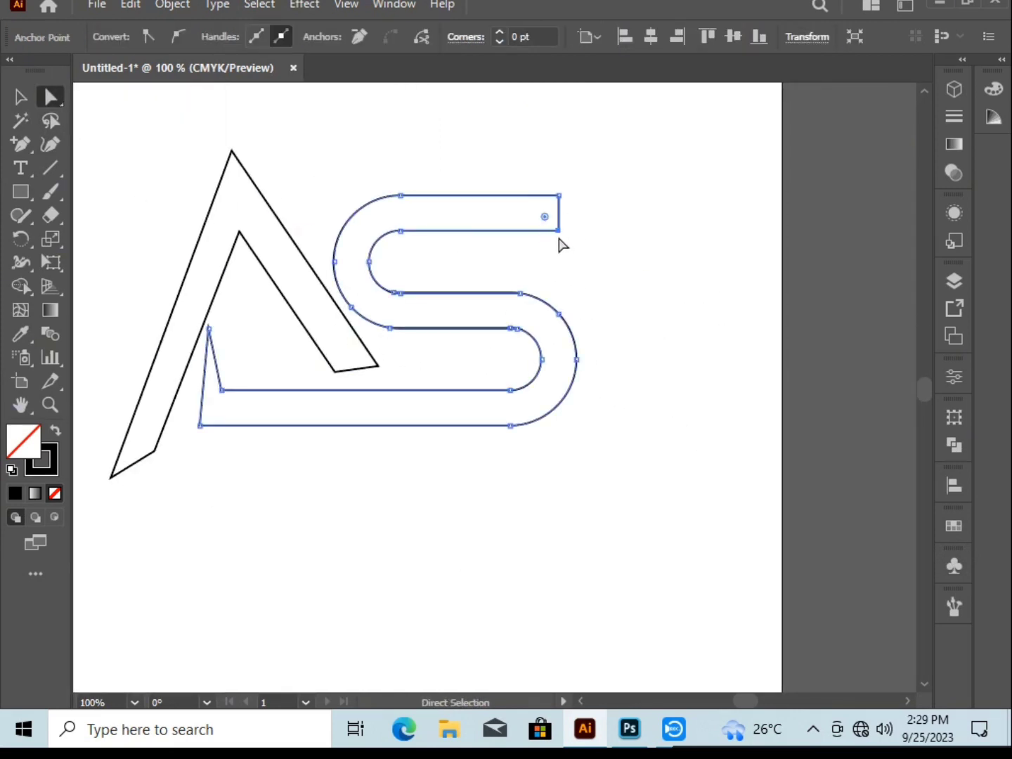
{"action": "left_click_drag", "start_coordinate": [554, 230], "coordinate": [537, 221]}
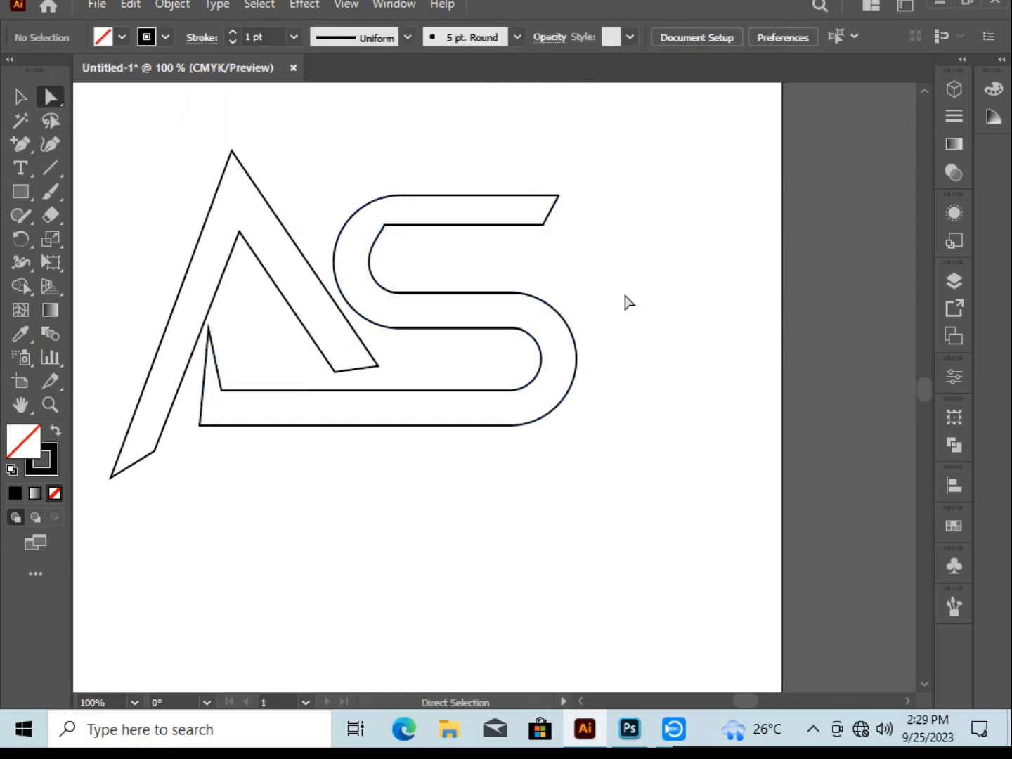
{"action": "key", "text": "ctrl+z"}
{"action": "left_click", "coordinate": [628, 296]}
Slant the end of the S's upper arm by moving its lower corner point to the left.
{"action": "left_click", "coordinate": [558, 230]}
{"action": "left_click_drag", "start_coordinate": [559, 232], "coordinate": [542, 230]}
{"action": "left_click", "coordinate": [599, 263]}
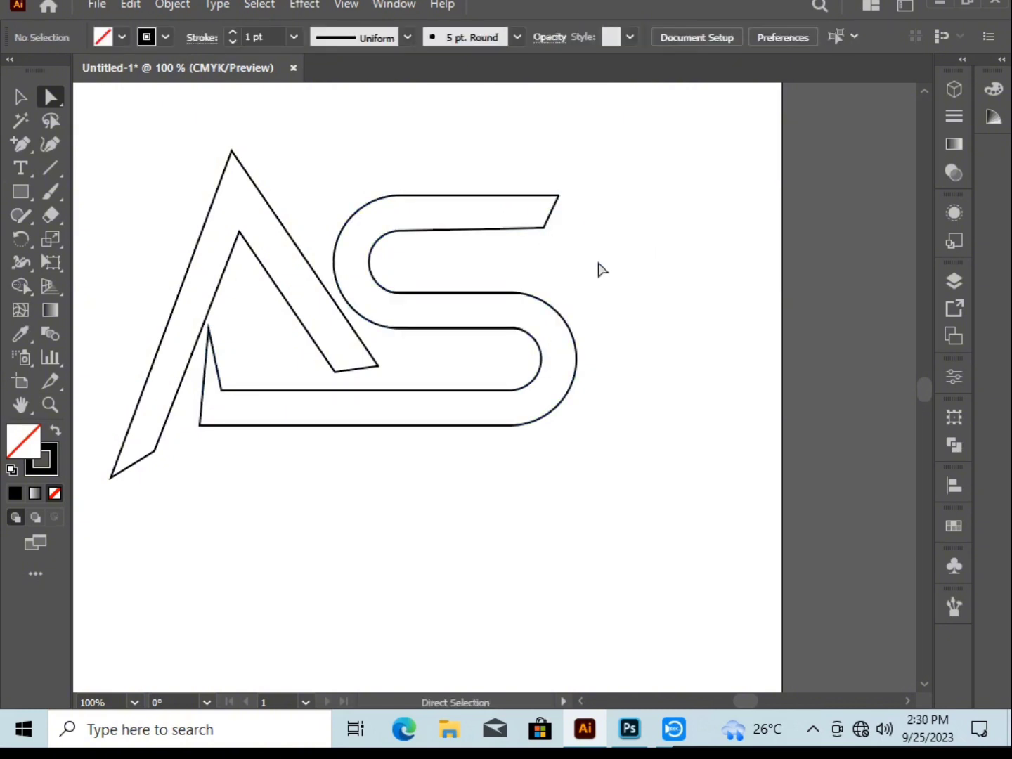
Select both letters and fill the A with a red swatch using Shape Builder.
{"action": "scroll", "coordinate": [604, 283], "scroll_direction": "down", "scroll_amount": 1}
{"action": "scroll", "coordinate": [636, 330], "scroll_direction": "up", "scroll_amount": 1}
{"action": "left_click_drag", "start_coordinate": [591, 328], "coordinate": [751, 526]}
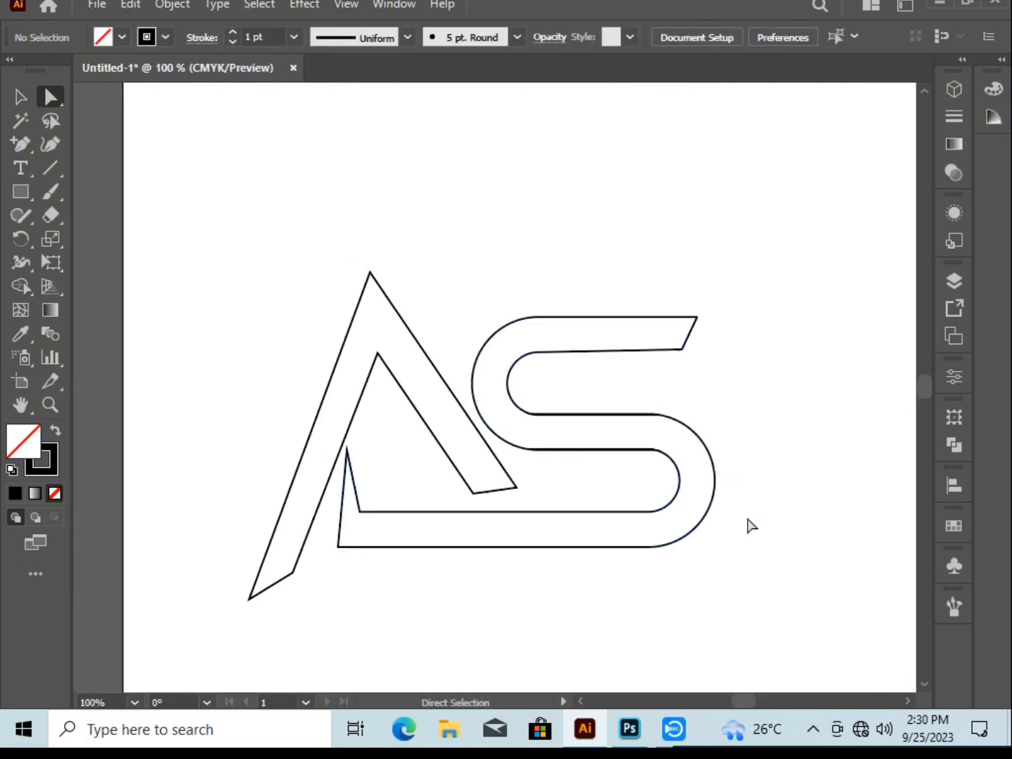
{"action": "left_click_drag", "start_coordinate": [801, 481], "coordinate": [757, 417]}
{"action": "left_click", "coordinate": [322, 483]}
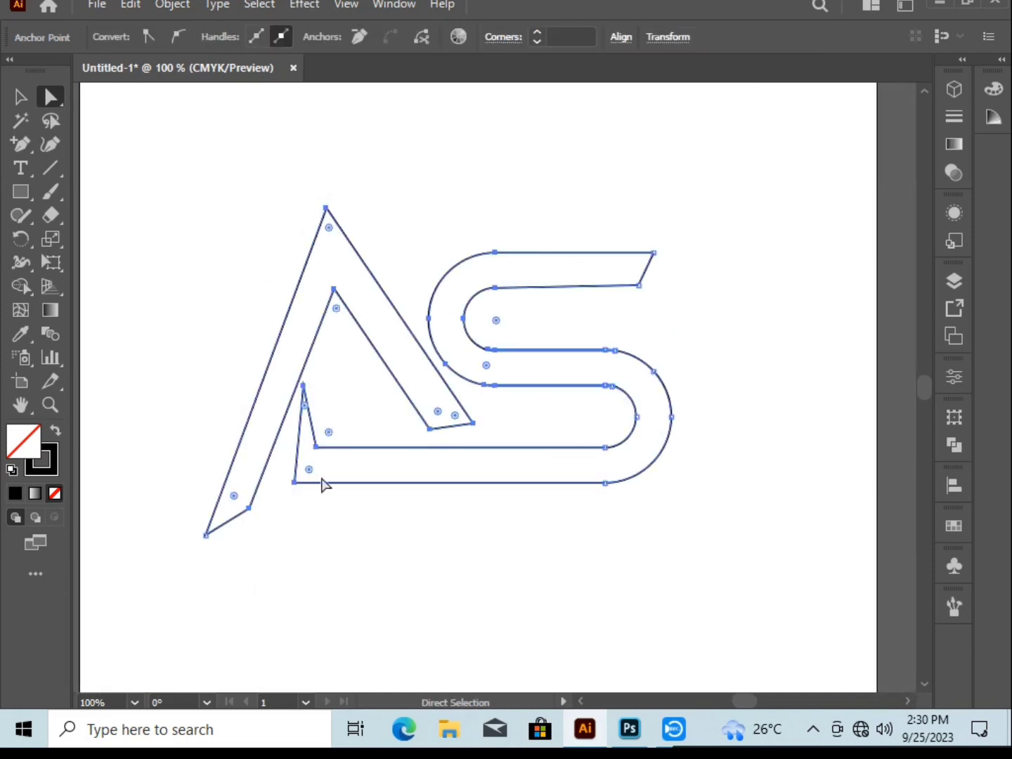
{"action": "left_click", "coordinate": [965, 533]}
{"action": "double_click", "coordinate": [23, 98]}
{"action": "left_click", "coordinate": [639, 509]}
{"action": "left_click_drag", "start_coordinate": [246, 186], "coordinate": [187, 284]}
{"action": "left_click", "coordinate": [33, 290]}
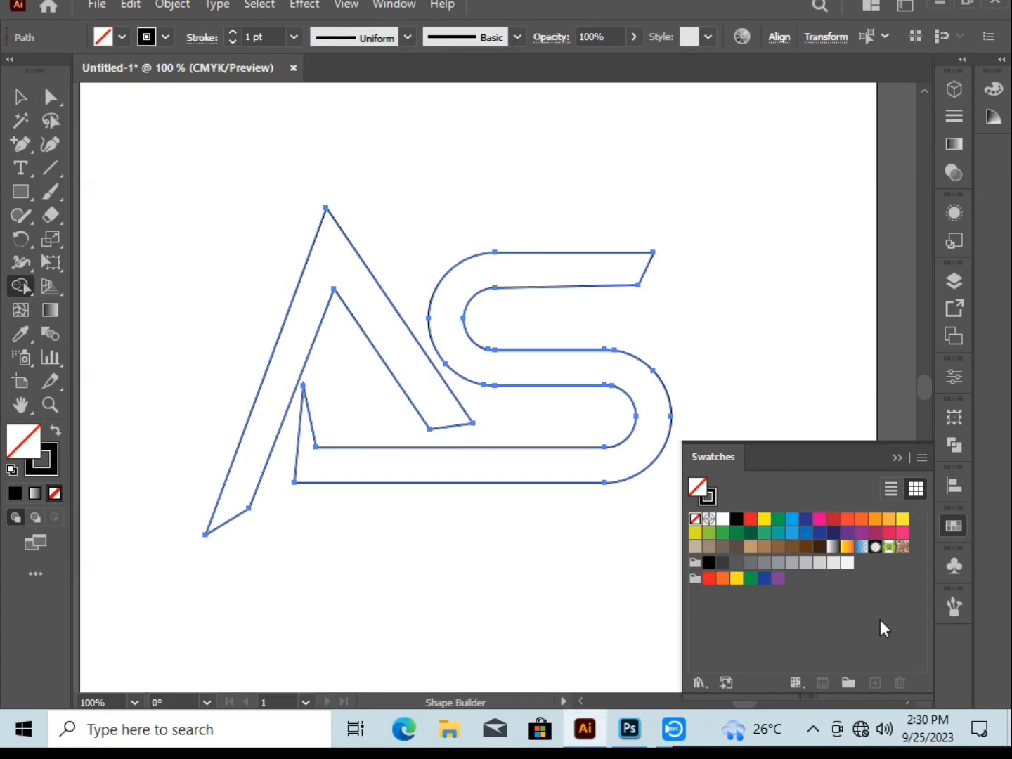
{"action": "left_click", "coordinate": [839, 523]}
{"action": "left_click", "coordinate": [430, 390]}
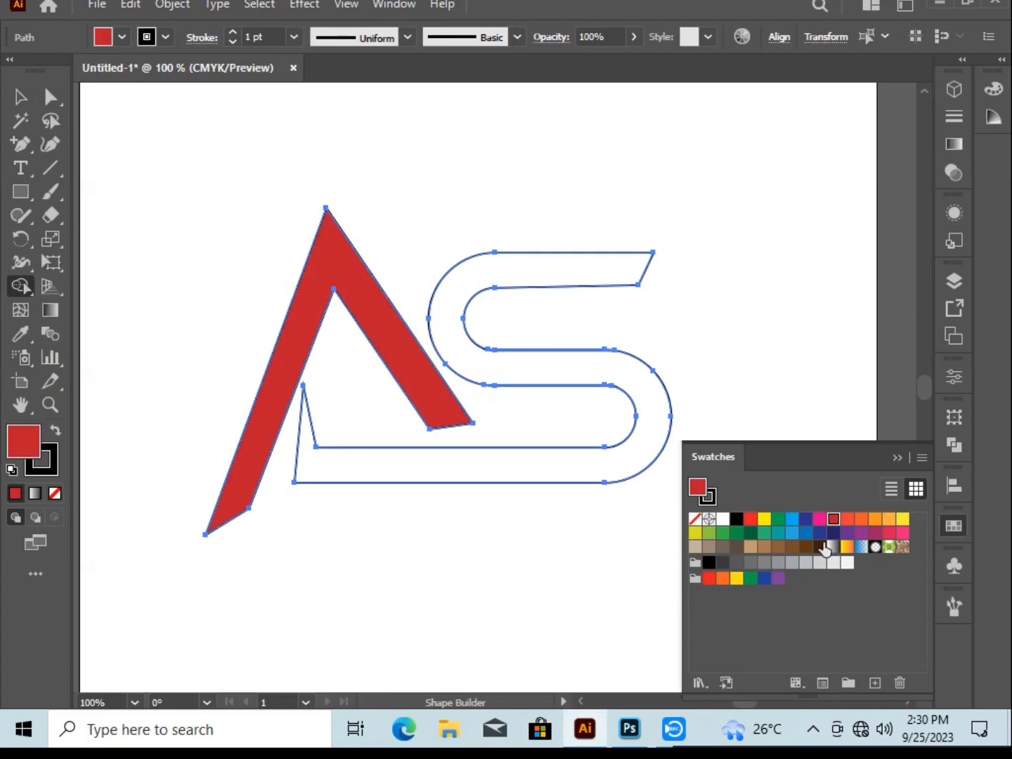
Fill the S with a light blue swatch using Shape Builder and collapse the Swatches panel.
{"action": "left_click", "coordinate": [790, 534]}
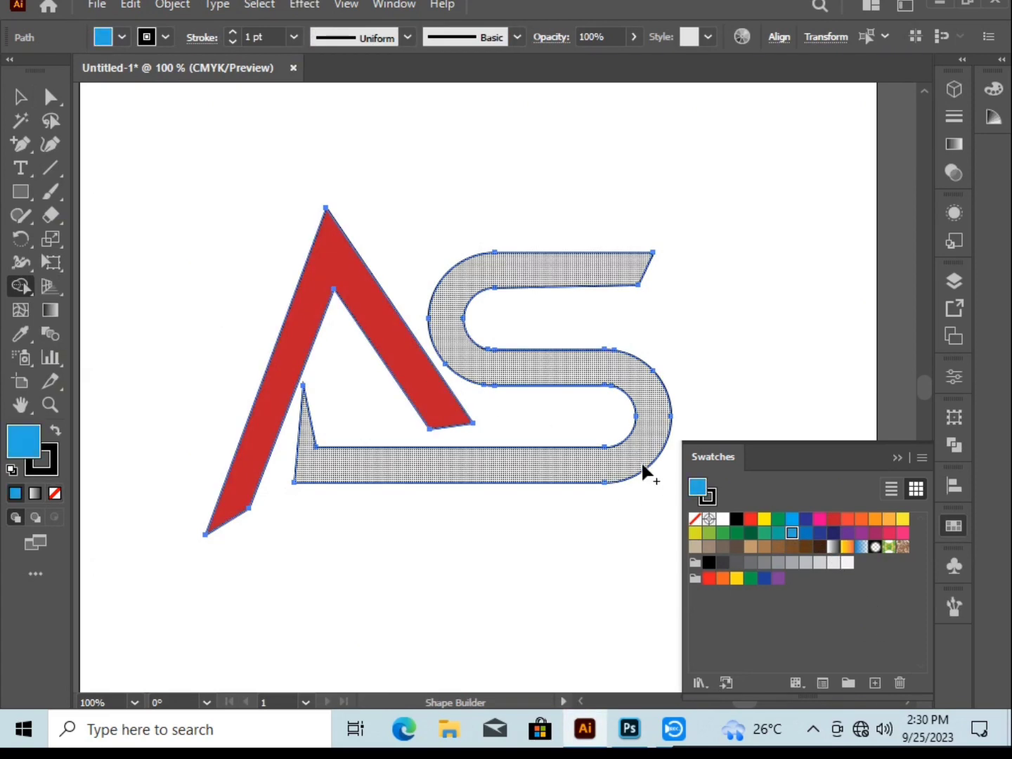
{"action": "left_click", "coordinate": [641, 460]}
{"action": "left_click", "coordinate": [899, 458]}
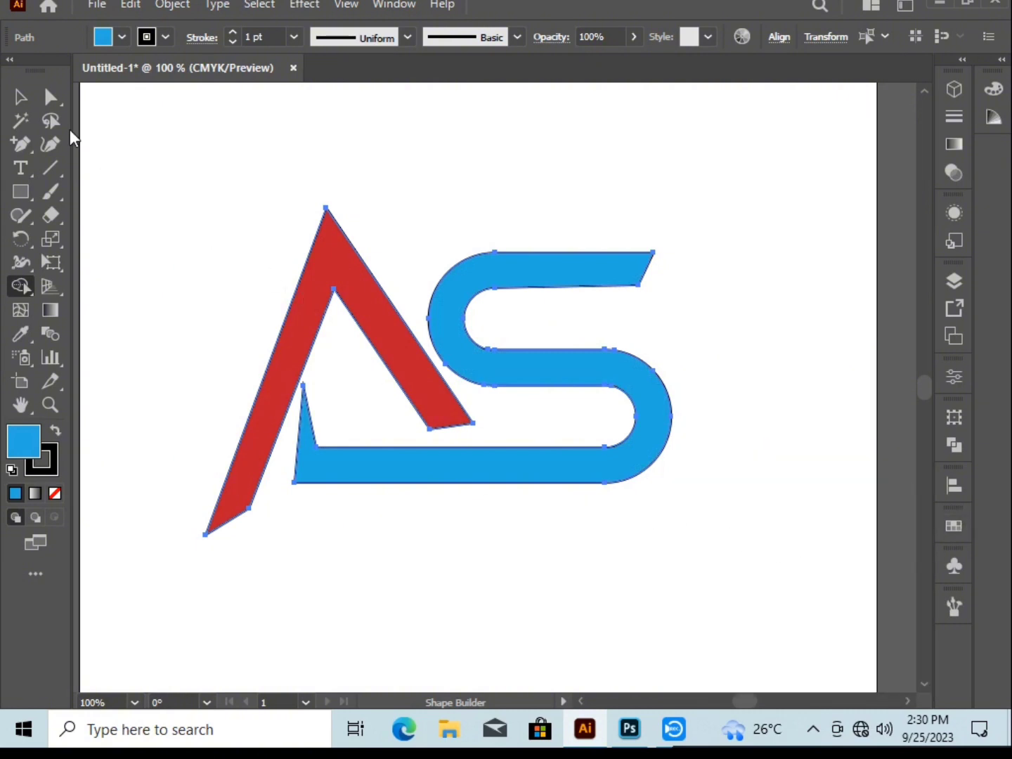
Remove the black stroke from both letters.
{"action": "left_click", "coordinate": [22, 97]}
{"action": "left_click", "coordinate": [160, 141]}
{"action": "left_click_drag", "start_coordinate": [215, 237], "coordinate": [548, 496]}
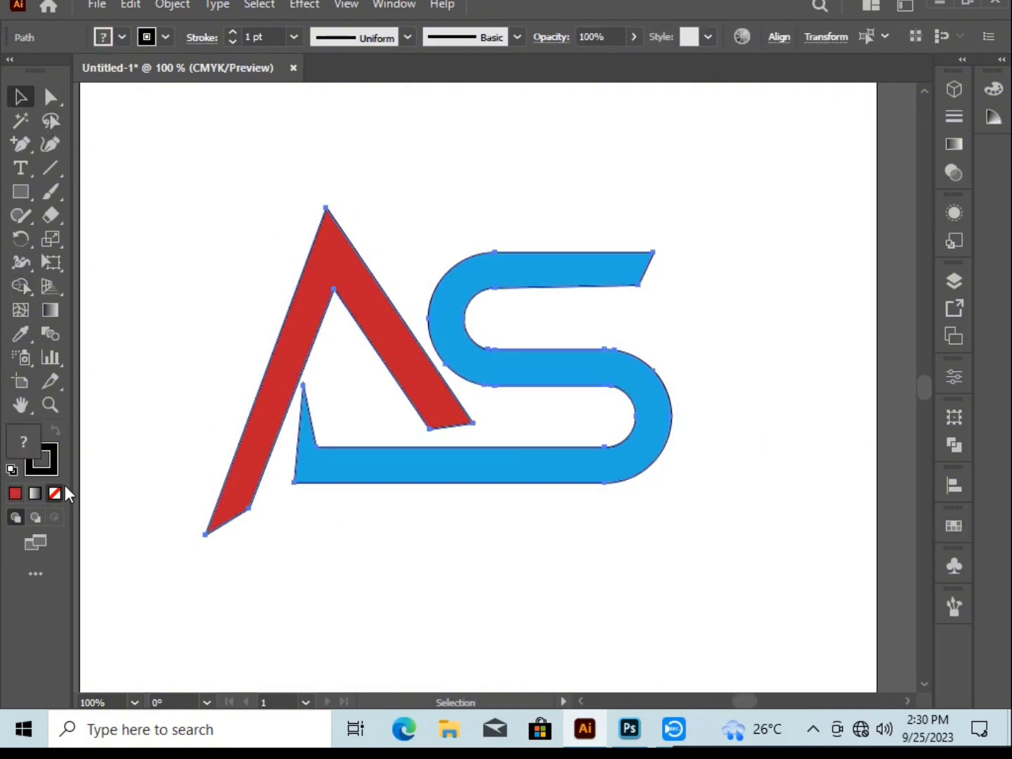
{"action": "left_click", "coordinate": [55, 494]}
{"action": "left_click", "coordinate": [172, 454]}
Rotate the A slightly clockwise and select both letters.
{"action": "left_click", "coordinate": [992, 92]}
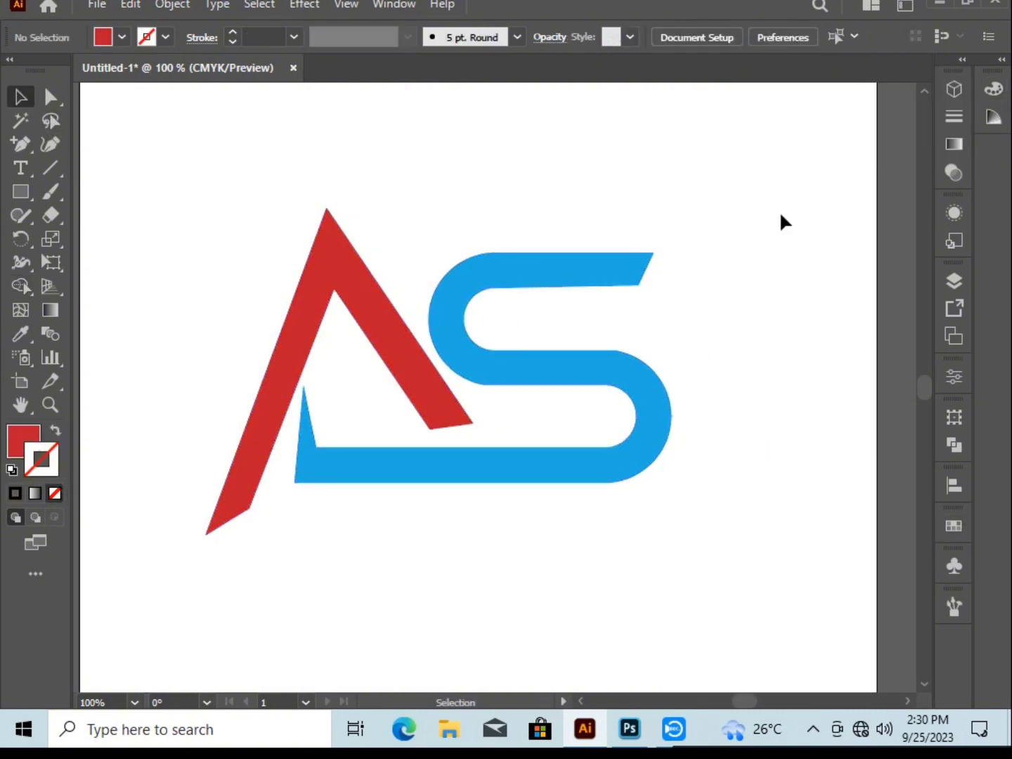
{"action": "key", "text": "ctrl+a"}
{"action": "left_click_drag", "start_coordinate": [436, 409], "coordinate": [616, 632]}
Switch to Photoshop, open the Effect 1 smart object of Mockup_005.psd and hide its existing logo layer.
{"action": "left_click", "coordinate": [630, 729]}
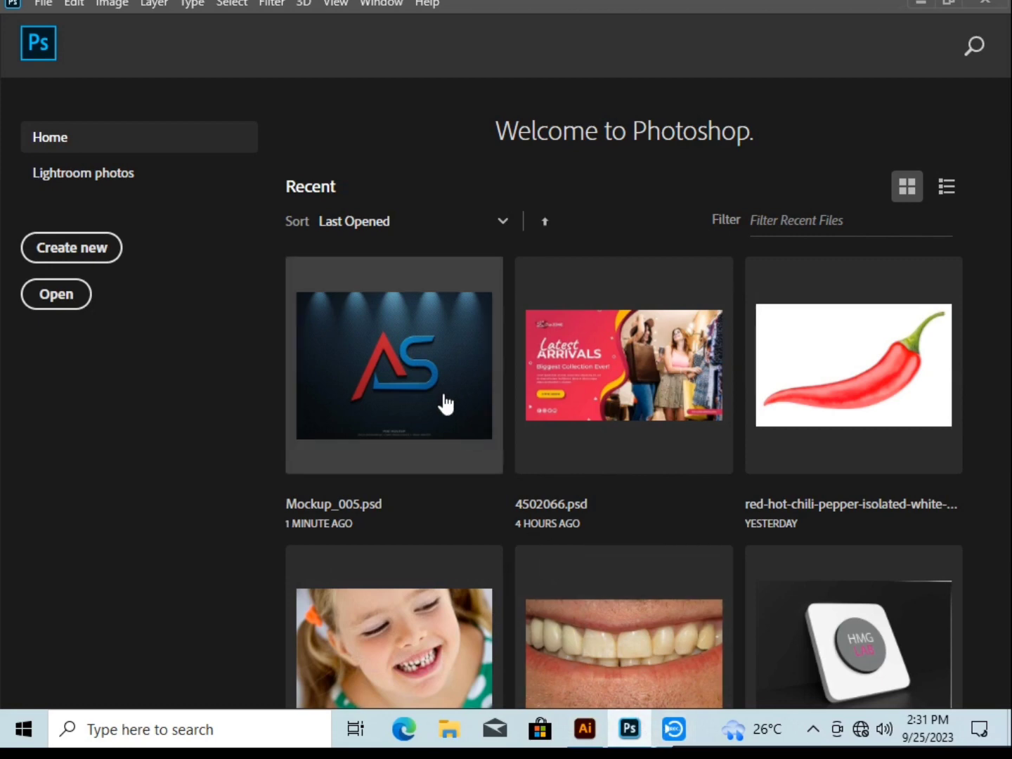
{"action": "left_click", "coordinate": [500, 396]}
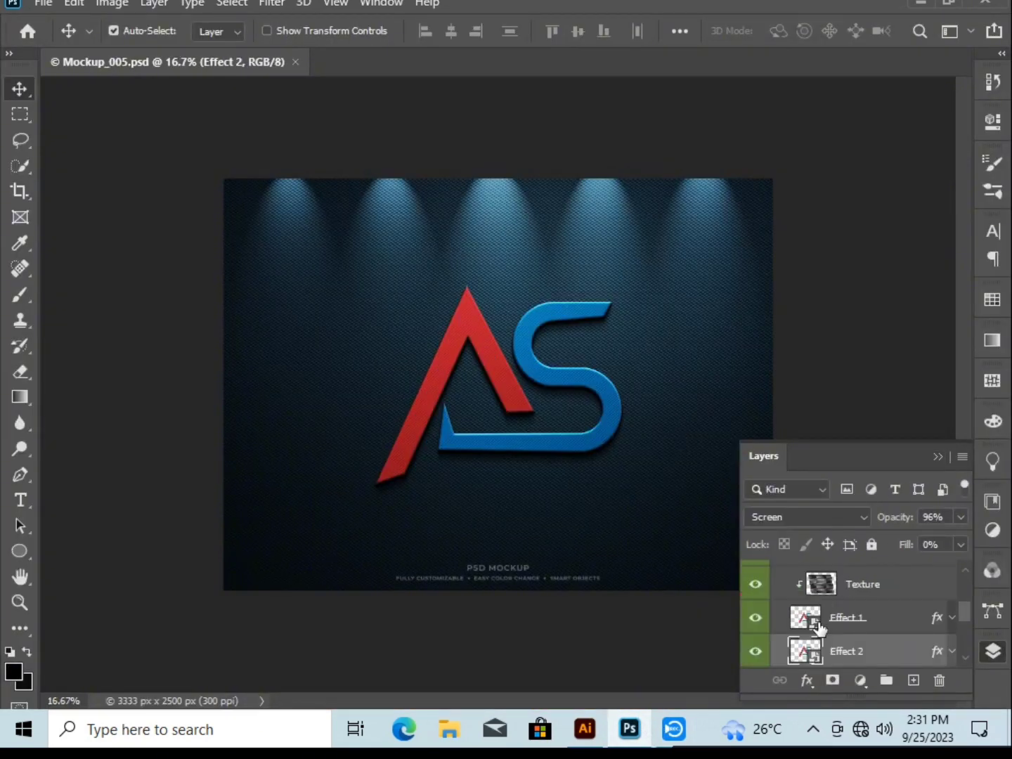
{"action": "double_click", "coordinate": [815, 620]}
{"action": "left_click", "coordinate": [762, 589]}
Bring the AS logo from Illustrator into the mockup's smart object, scaled to about 60% width and 63.25% height.
{"action": "left_click", "coordinate": [586, 729]}
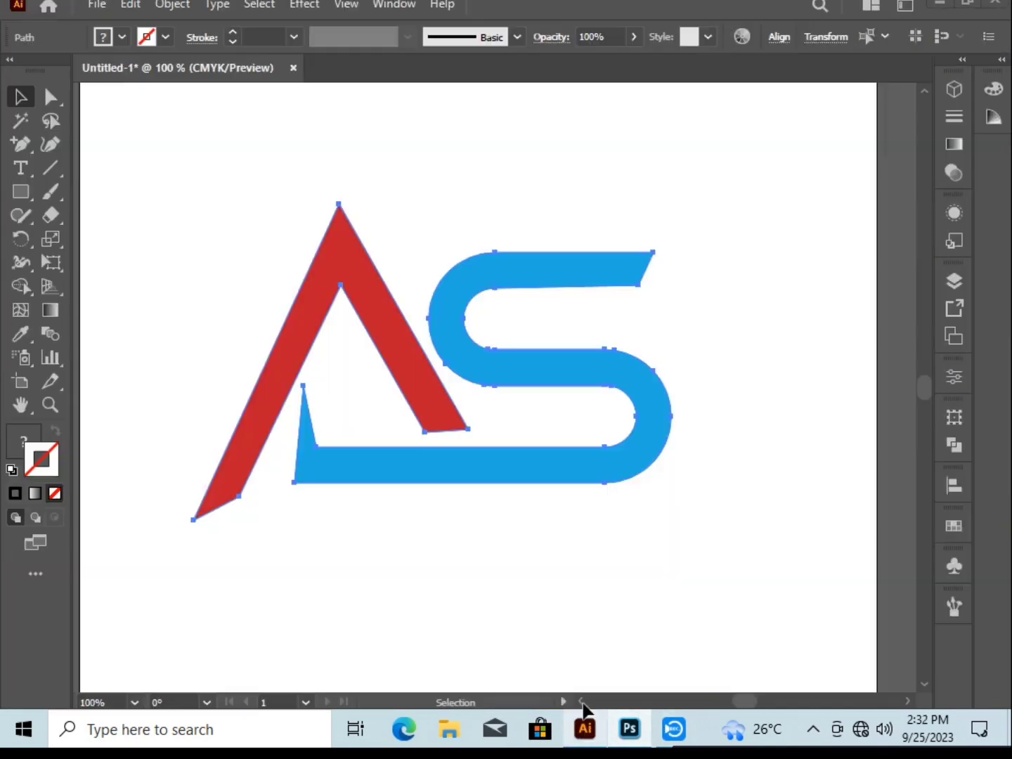
{"action": "left_click_drag", "start_coordinate": [440, 429], "coordinate": [503, 390]}
{"action": "left_click_drag", "start_coordinate": [700, 518], "coordinate": [646, 487]}
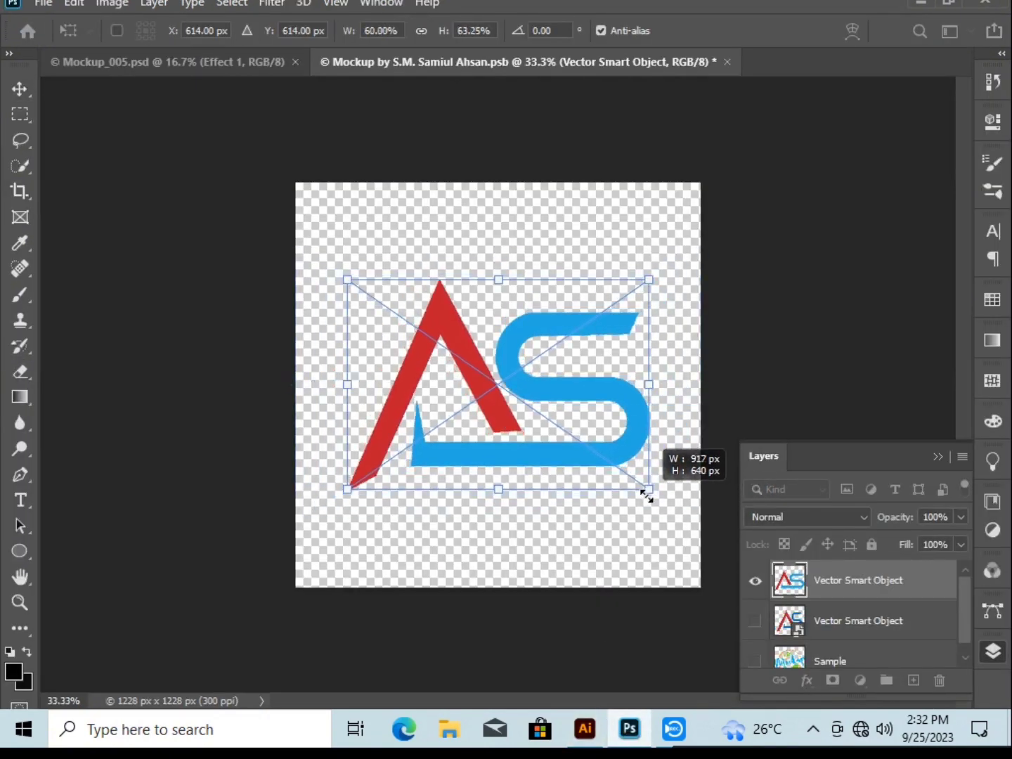
{"action": "key", "text": "Return"}
Save the smart object's contents and return to Mockup_005.psd with the Layers panel collapsed.
{"action": "key", "text": "ctrl+s"}
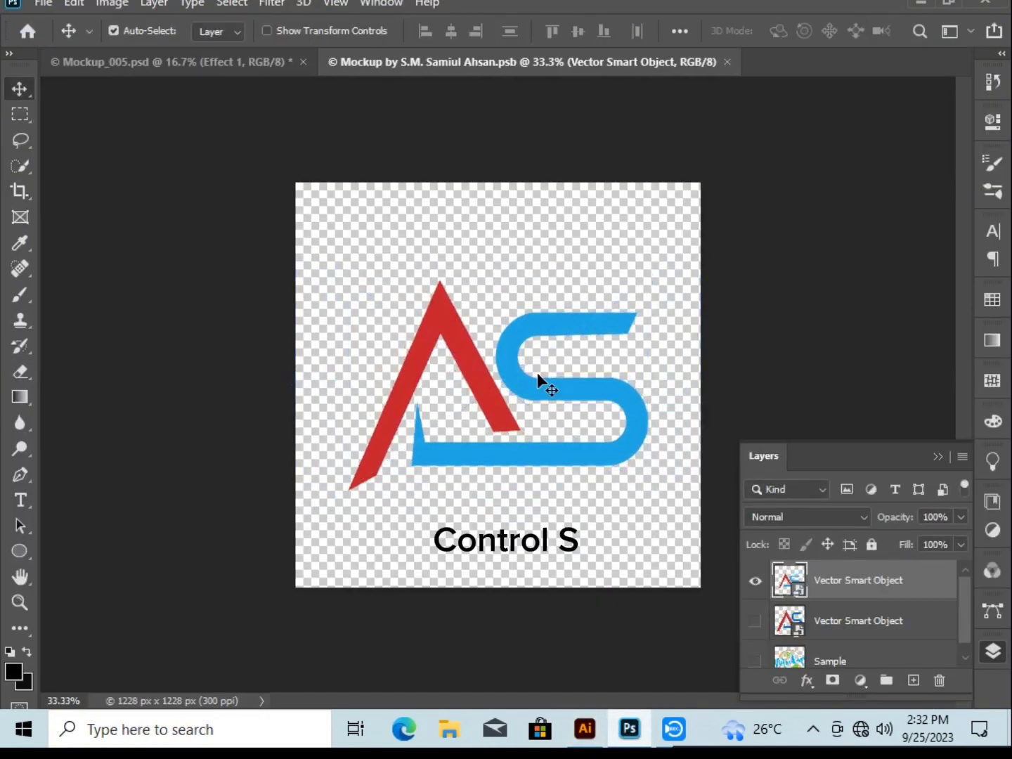
{"action": "left_click", "coordinate": [270, 61]}
{"action": "left_click", "coordinate": [847, 506]}
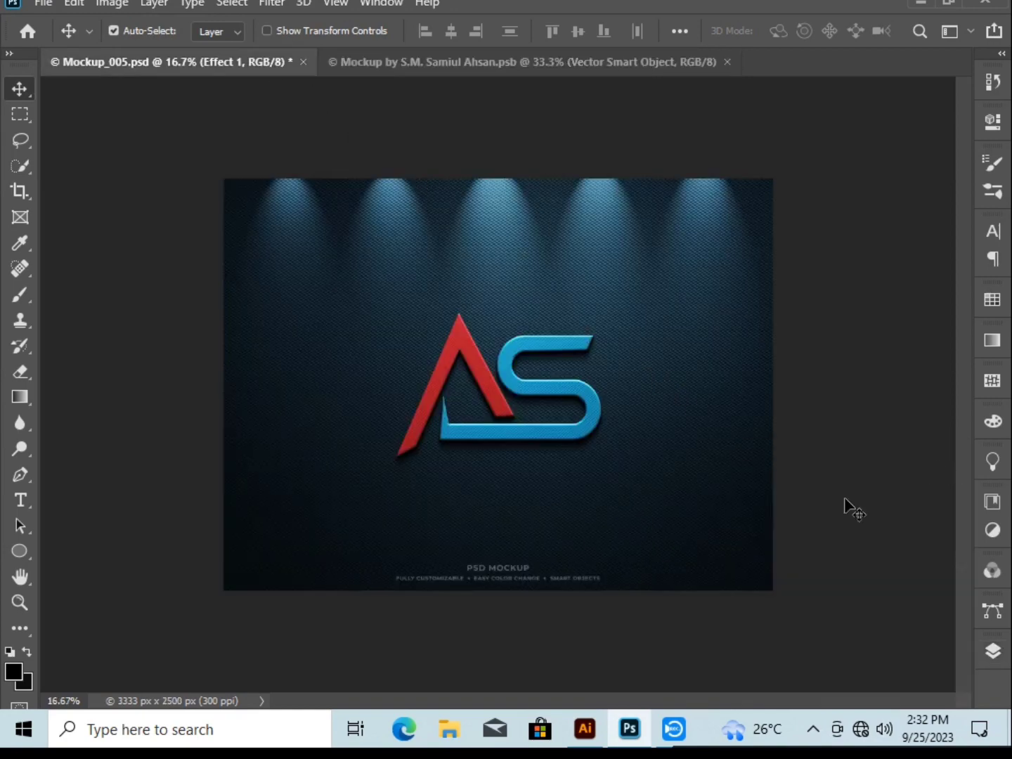